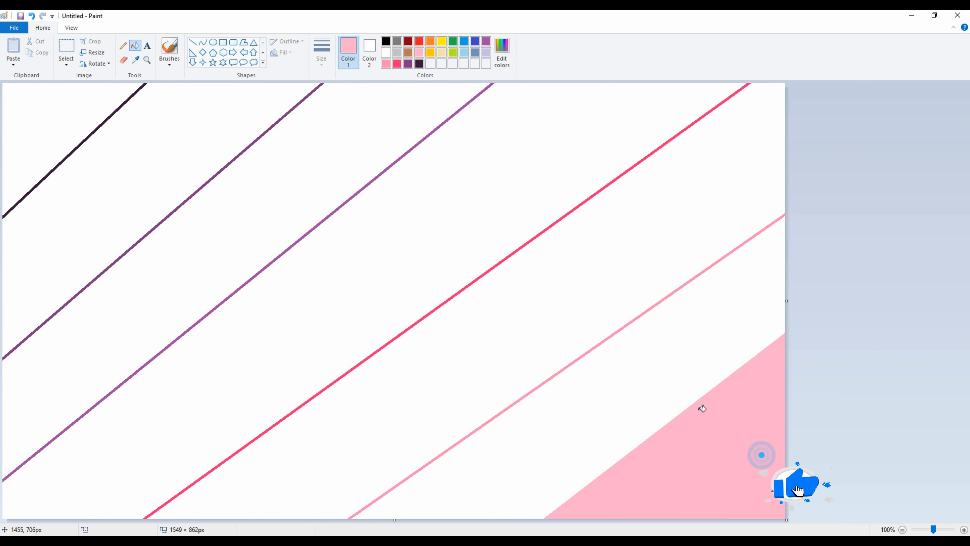
# - Fill the unfilled diagonal bands toward the upper-left corner in turn with light pink, hot pink, purple, dark purple, deep plum and black
pyautogui.click(397, 64)
pyautogui.click(596, 267)
pyautogui.click(486, 42)
pyautogui.click(460, 201)
pyautogui.click(408, 65)
pyautogui.click(317, 160)
pyautogui.click(419, 63)
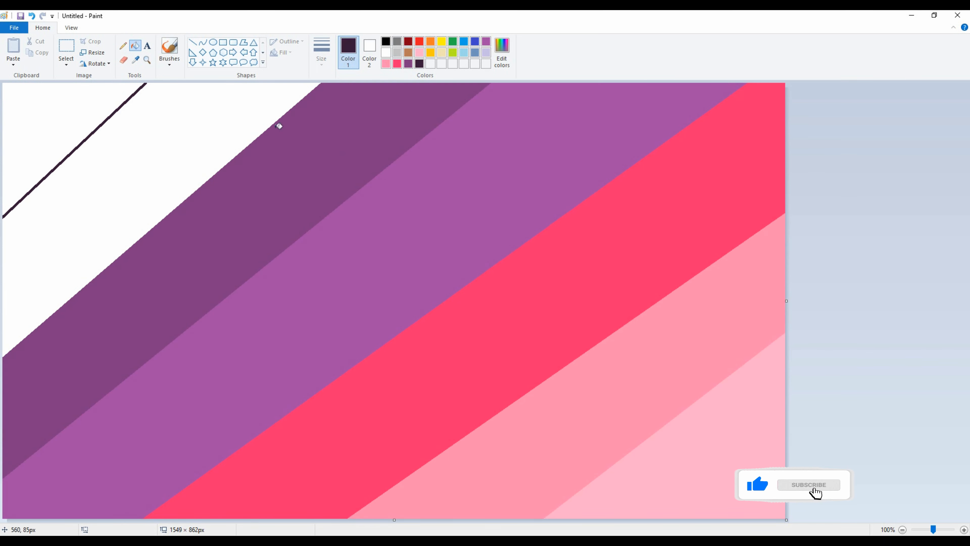
pyautogui.click(184, 134)
pyautogui.click(387, 38)
pyautogui.click(58, 118)
# - Resize the image to 1 pixel high, then to 1550 × 862 pixels, turning the bands into a smooth horizontal gradient
pyautogui.click(96, 53)
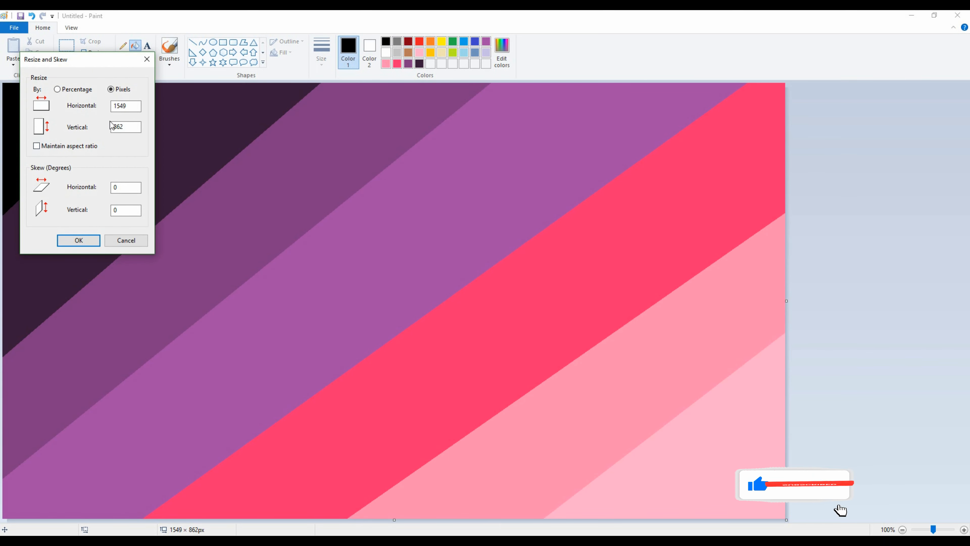
pyautogui.write('1')
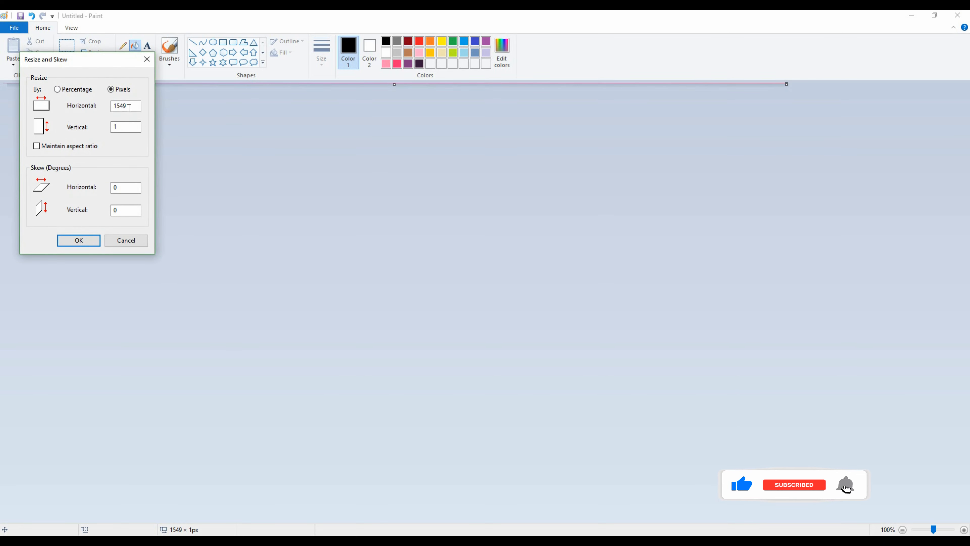
pyautogui.write('1550')
pyautogui.moveTo(129, 108); pyautogui.dragTo(56, 151)
pyautogui.write('862')
pyautogui.press('Return')
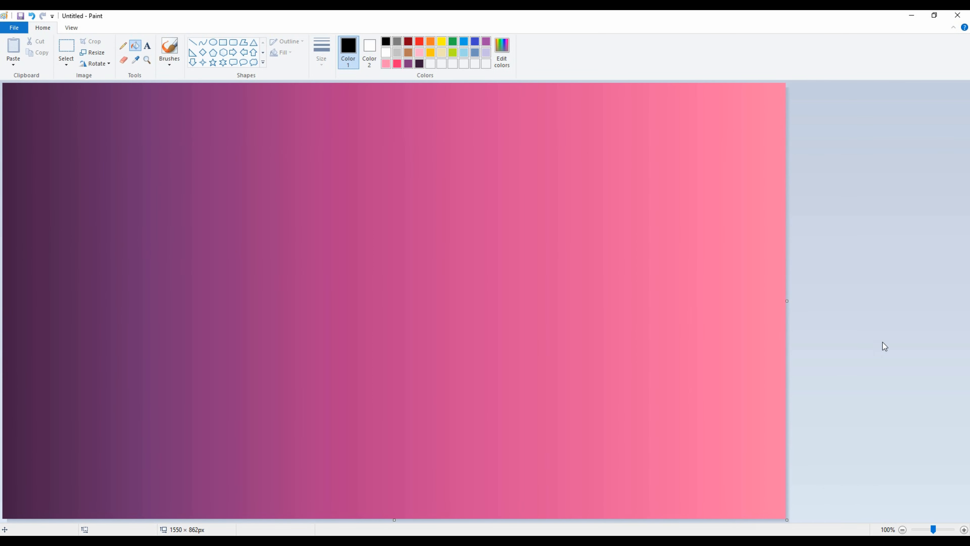
# - Select the whole gradient and compress it horizontally to the left half of the canvas
pyautogui.click(66, 64)
pyautogui.click(88, 119)
pyautogui.moveTo(787, 301); pyautogui.dragTo(396, 301)
# - Copy and paste the compressed gradient, mirror the duplicate horizontally and place it on the right half of the canvas
pyautogui.rightClick(250, 306)
pyautogui.click(281, 326)
pyautogui.rightClick(305, 271)
pyautogui.click(335, 301)
pyautogui.rightClick(335, 299)
pyautogui.moveTo(351, 388)
pyautogui.click(428, 419)
pyautogui.moveTo(246, 336); pyautogui.dragTo(433, 342)
pyautogui.rightClick(433, 342)
pyautogui.moveTo(489, 431)
pyautogui.click(527, 474)
pyautogui.moveTo(411, 394); pyautogui.dragTo(615, 388)
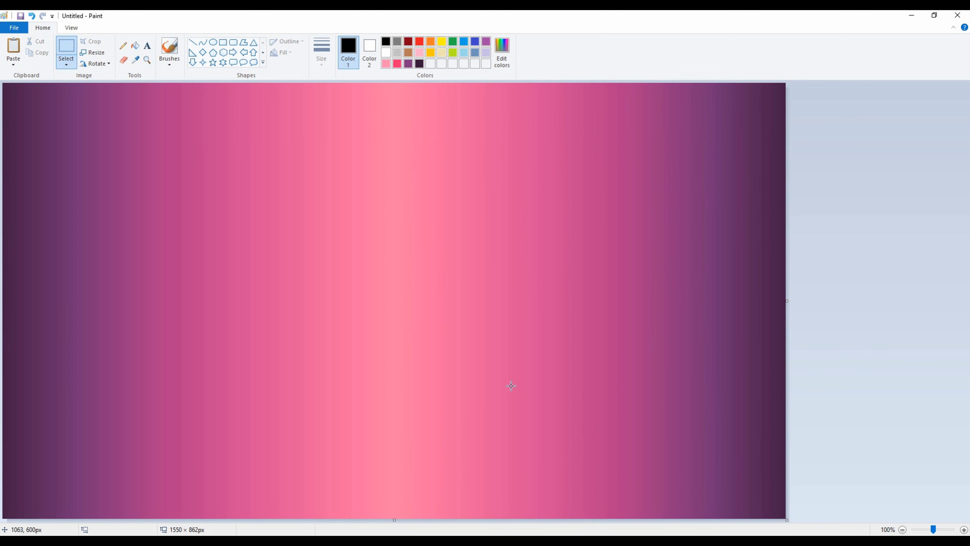
pyautogui.click(193, 42)
pyautogui.moveTo(785, 332); pyautogui.dragTo(12, 336)
pyautogui.hotkey('ctrl', 'z')
# - Choose the heart shape for drawing
pyautogui.click(263, 63)
pyautogui.click(193, 73)
pyautogui.moveTo(270, 269); pyautogui.dragTo(780, 29)
pyautogui.moveTo(389, 179); pyautogui.dragTo(394, 343)
pyautogui.moveTo(513, 194); pyautogui.dragTo(725, 124)
pyautogui.moveTo(681, 328); pyautogui.dragTo(567, 301)
pyautogui.moveTo(158, 98); pyautogui.dragTo(203, 196)
pyautogui.click(617, 260)
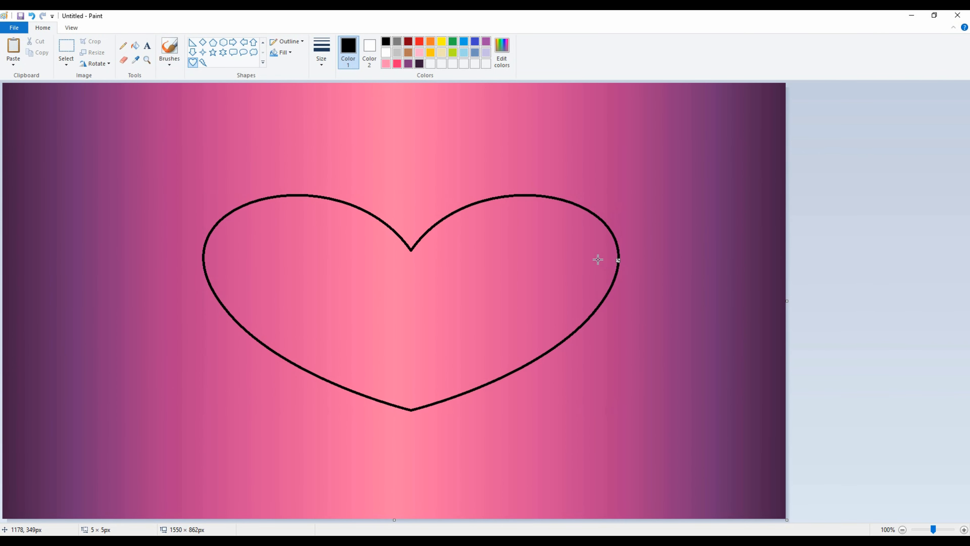
pyautogui.hotkey('ctrl', 'z')
# - Draw a black heart outline about 715 px wide, centred horizontally on the gradient, and flatten its height slightly
pyautogui.moveTo(300, 389)
pyautogui.mouseDown()
pyautogui.moveTo(567, 171)
pyautogui.moveTo(698, 145)
pyautogui.mouseUp()
pyautogui.moveTo(409, 278)
pyautogui.mouseDown()
pyautogui.moveTo(379, 284)
pyautogui.moveTo(383, 271)
pyautogui.mouseUp()
pyautogui.moveTo(521, 141); pyautogui.dragTo(635, 150)
pyautogui.moveTo(532, 258); pyautogui.dragTo(473, 265)
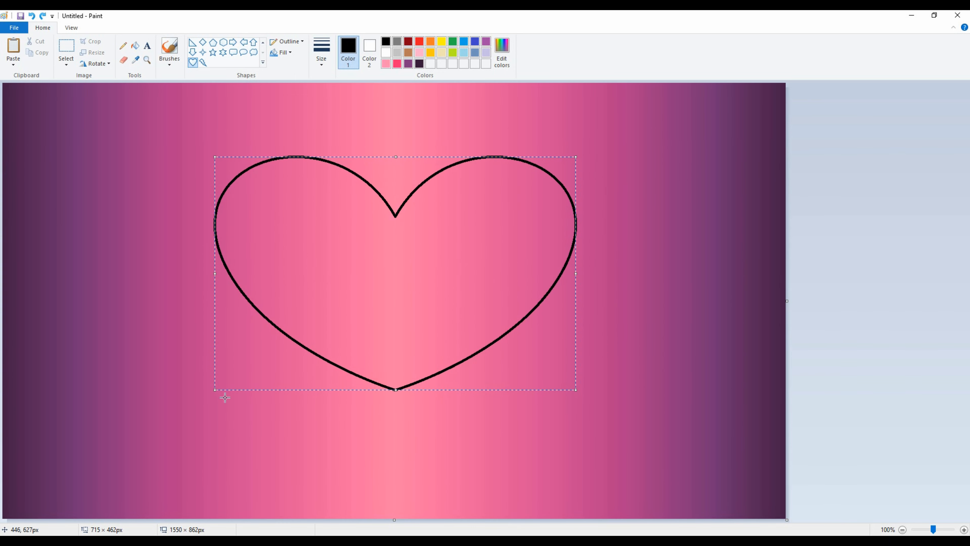
pyautogui.moveTo(215, 390); pyautogui.dragTo(148, 399)
pyautogui.moveTo(147, 156); pyautogui.dragTo(215, 203)
pyautogui.moveTo(443, 292); pyautogui.dragTo(442, 269)
pyautogui.click(281, 126)
# - Paint over both halves of the heart outline with thick, bumpy black Pencil strokes to suggest foliage
pyautogui.click(169, 61)
pyautogui.click(123, 46)
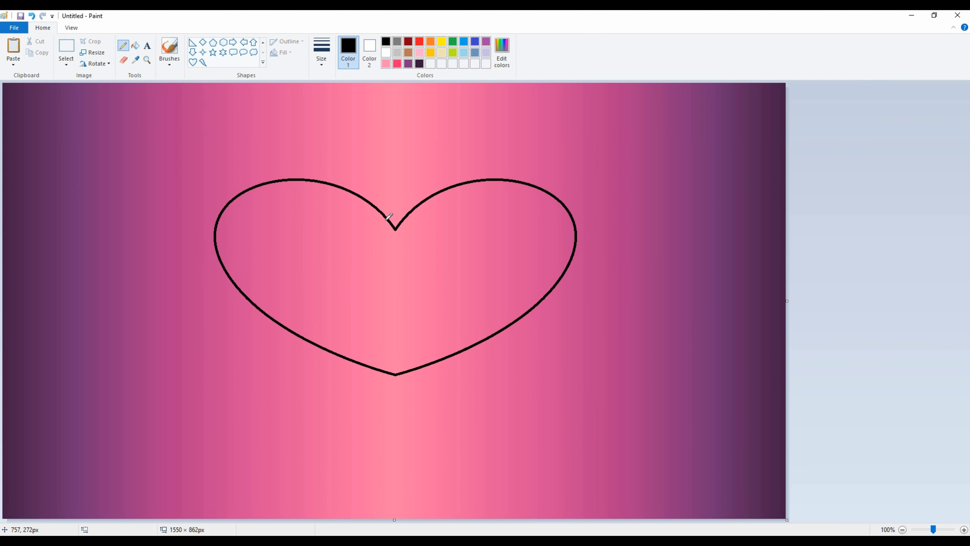
pyautogui.moveTo(392, 228)
pyautogui.mouseDown()
pyautogui.moveTo(352, 185)
pyautogui.moveTo(305, 177)
pyautogui.moveTo(240, 184)
pyautogui.moveTo(220, 249)
pyautogui.moveTo(256, 304)
pyautogui.moveTo(404, 369)
pyautogui.moveTo(507, 323)
pyautogui.moveTo(561, 276)
pyautogui.moveTo(565, 217)
pyautogui.moveTo(527, 187)
pyautogui.moveTo(465, 186)
pyautogui.moveTo(383, 229)
pyautogui.moveTo(396, 228)
pyautogui.moveTo(397, 241)
pyautogui.moveTo(425, 211)
pyautogui.moveTo(423, 192)
pyautogui.moveTo(462, 187)
pyautogui.moveTo(435, 197)
pyautogui.moveTo(483, 175)
pyautogui.moveTo(490, 161)
pyautogui.moveTo(480, 193)
pyautogui.moveTo(502, 178)
pyautogui.moveTo(516, 177)
pyautogui.moveTo(499, 194)
pyautogui.moveTo(563, 186)
pyautogui.moveTo(556, 180)
pyautogui.moveTo(557, 214)
pyautogui.moveTo(575, 212)
pyautogui.moveTo(546, 233)
pyautogui.moveTo(559, 229)
pyautogui.moveTo(544, 259)
pyautogui.moveTo(574, 281)
pyautogui.moveTo(506, 305)
pyautogui.moveTo(556, 304)
pyautogui.moveTo(476, 319)
pyautogui.moveTo(515, 329)
pyautogui.moveTo(467, 324)
pyautogui.moveTo(470, 351)
pyautogui.moveTo(473, 340)
pyautogui.moveTo(430, 339)
pyautogui.moveTo(433, 359)
pyautogui.mouseUp()
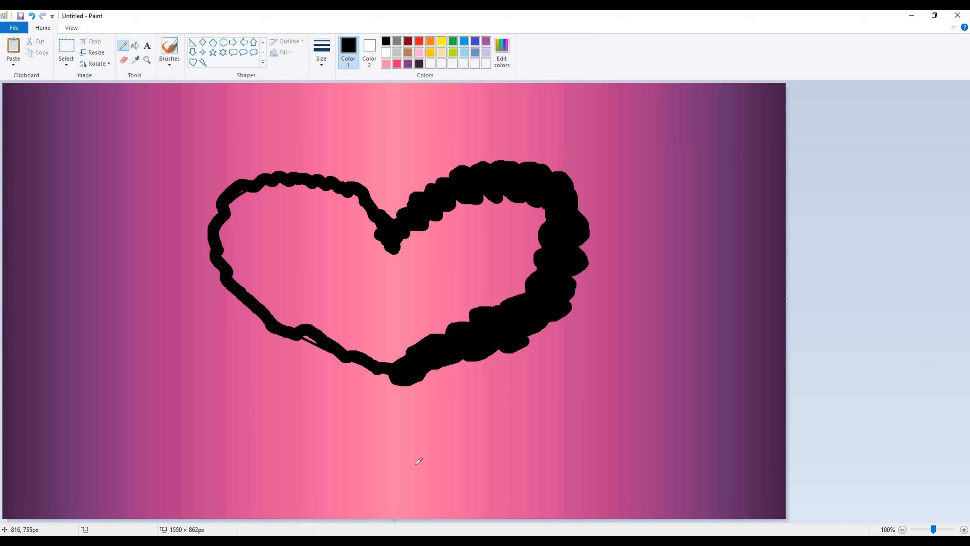
pyautogui.moveTo(389, 206)
pyautogui.mouseDown()
pyautogui.moveTo(361, 204)
pyautogui.moveTo(363, 190)
pyautogui.moveTo(348, 178)
pyautogui.moveTo(349, 187)
pyautogui.moveTo(331, 185)
pyautogui.moveTo(324, 167)
pyautogui.moveTo(293, 165)
pyautogui.moveTo(296, 151)
pyautogui.moveTo(269, 163)
pyautogui.moveTo(277, 163)
pyautogui.moveTo(260, 194)
pyautogui.moveTo(232, 196)
pyautogui.moveTo(234, 207)
pyautogui.moveTo(206, 229)
pyautogui.moveTo(230, 235)
pyautogui.moveTo(203, 234)
pyautogui.moveTo(229, 265)
pyautogui.moveTo(204, 275)
pyautogui.moveTo(253, 289)
pyautogui.moveTo(229, 302)
pyautogui.moveTo(304, 320)
pyautogui.moveTo(285, 346)
pyautogui.moveTo(306, 356)
pyautogui.moveTo(318, 335)
pyautogui.moveTo(313, 320)
pyautogui.moveTo(337, 353)
pyautogui.moveTo(388, 367)
pyautogui.mouseUp()
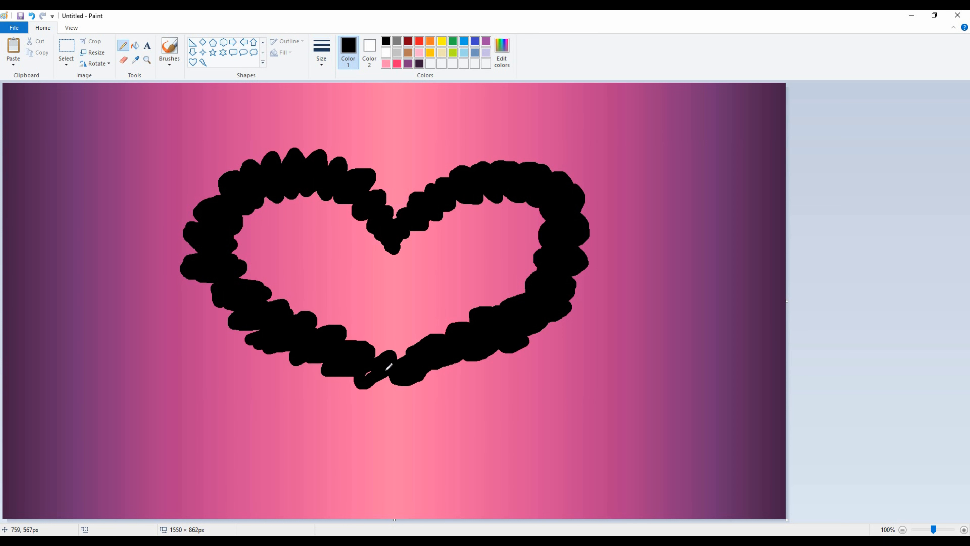
# - Paint a solid, bumpy black foliage mass from the heart's lower right side out to the right canvas edge
pyautogui.moveTo(573, 316)
pyautogui.mouseDown()
pyautogui.moveTo(643, 332)
pyautogui.moveTo(796, 332)
pyautogui.moveTo(567, 316)
pyautogui.moveTo(798, 311)
pyautogui.moveTo(671, 331)
pyautogui.moveTo(624, 323)
pyautogui.moveTo(673, 323)
pyautogui.moveTo(678, 301)
pyautogui.moveTo(781, 298)
pyautogui.moveTo(720, 343)
pyautogui.moveTo(750, 296)
pyautogui.moveTo(700, 289)
pyautogui.mouseUp()
pyautogui.hotkey('ctrl', 'z')
pyautogui.moveTo(538, 335)
pyautogui.mouseDown()
pyautogui.moveTo(553, 322)
pyautogui.moveTo(600, 343)
pyautogui.moveTo(732, 365)
pyautogui.moveTo(791, 405)
pyautogui.moveTo(654, 320)
pyautogui.mouseUp()
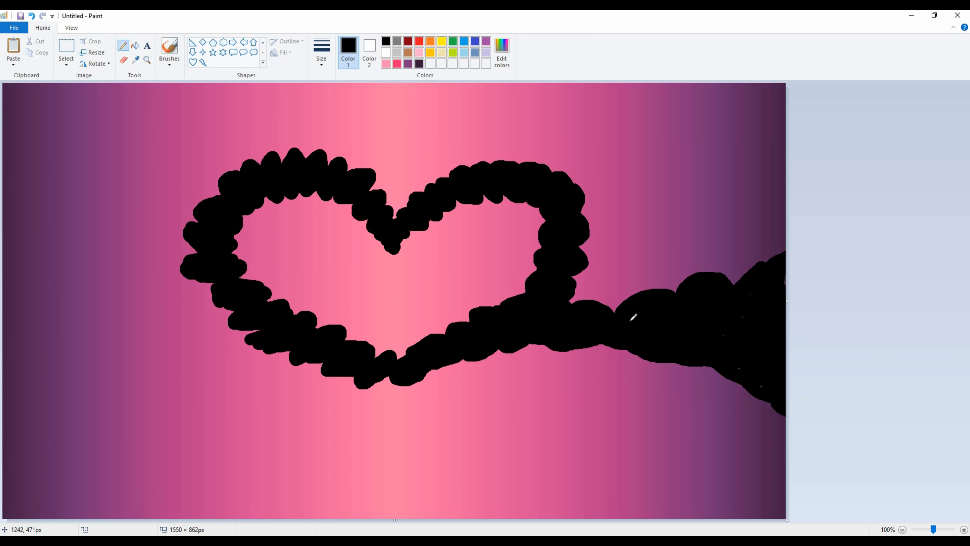
# - Paint a matching black mass from the heart's lower left to the left canvas edge, and widen both masses down toward the lower corners
pyautogui.moveTo(9, 302)
pyautogui.mouseDown()
pyautogui.moveTo(262, 368)
pyautogui.moveTo(357, 377)
pyautogui.moveTo(118, 457)
pyautogui.moveTo(3, 518)
pyautogui.moveTo(19, 282)
pyautogui.moveTo(26, 299)
pyautogui.moveTo(69, 306)
pyautogui.moveTo(118, 339)
pyautogui.moveTo(205, 356)
pyautogui.moveTo(18, 309)
pyautogui.moveTo(319, 376)
pyautogui.moveTo(244, 354)
pyautogui.moveTo(236, 384)
pyautogui.moveTo(289, 402)
pyautogui.moveTo(25, 492)
pyautogui.moveTo(10, 304)
pyautogui.moveTo(143, 359)
pyautogui.moveTo(320, 367)
pyautogui.moveTo(150, 375)
pyautogui.moveTo(190, 381)
pyautogui.moveTo(114, 356)
pyautogui.moveTo(278, 358)
pyautogui.moveTo(237, 357)
pyautogui.moveTo(252, 349)
pyautogui.moveTo(119, 321)
pyautogui.moveTo(149, 317)
pyautogui.moveTo(169, 332)
pyautogui.moveTo(173, 321)
pyautogui.moveTo(35, 300)
pyautogui.moveTo(103, 300)
pyautogui.moveTo(66, 279)
pyautogui.moveTo(14, 287)
pyautogui.mouseUp()
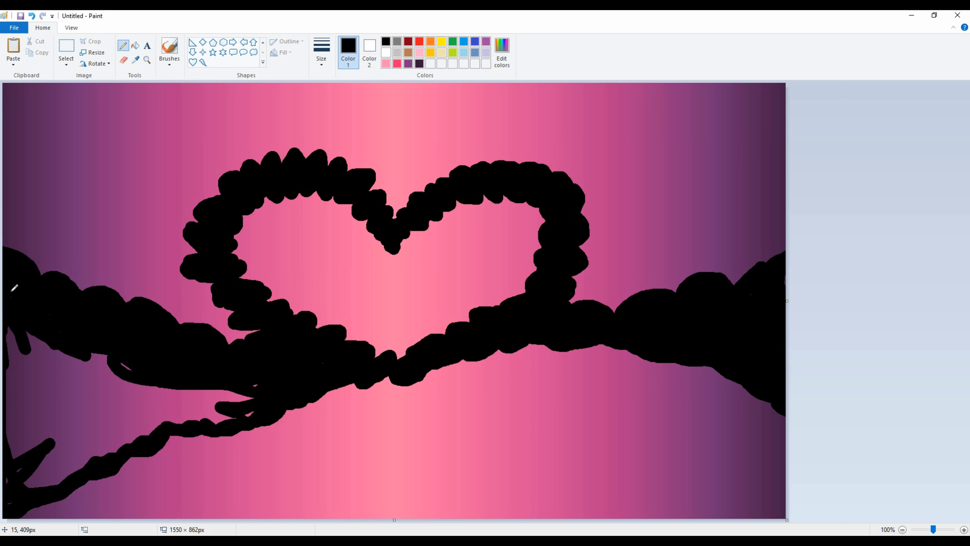
pyautogui.moveTo(129, 422)
pyautogui.mouseDown()
pyautogui.moveTo(229, 391)
pyautogui.moveTo(113, 381)
pyautogui.moveTo(38, 337)
pyautogui.moveTo(3, 353)
pyautogui.moveTo(23, 409)
pyautogui.moveTo(126, 428)
pyautogui.moveTo(92, 459)
pyautogui.moveTo(52, 436)
pyautogui.moveTo(103, 451)
pyautogui.mouseUp()
pyautogui.moveTo(238, 425)
pyautogui.mouseDown()
pyautogui.moveTo(166, 431)
pyautogui.moveTo(39, 511)
pyautogui.mouseUp()
pyautogui.moveTo(509, 346)
pyautogui.mouseDown()
pyautogui.moveTo(693, 444)
pyautogui.moveTo(783, 510)
pyautogui.mouseUp()
pyautogui.moveTo(686, 407)
pyautogui.mouseDown()
pyautogui.moveTo(535, 344)
pyautogui.moveTo(631, 366)
pyautogui.moveTo(707, 367)
pyautogui.moveTo(763, 403)
pyautogui.moveTo(706, 448)
pyautogui.moveTo(672, 391)
pyautogui.moveTo(751, 436)
pyautogui.moveTo(695, 428)
pyautogui.mouseUp()
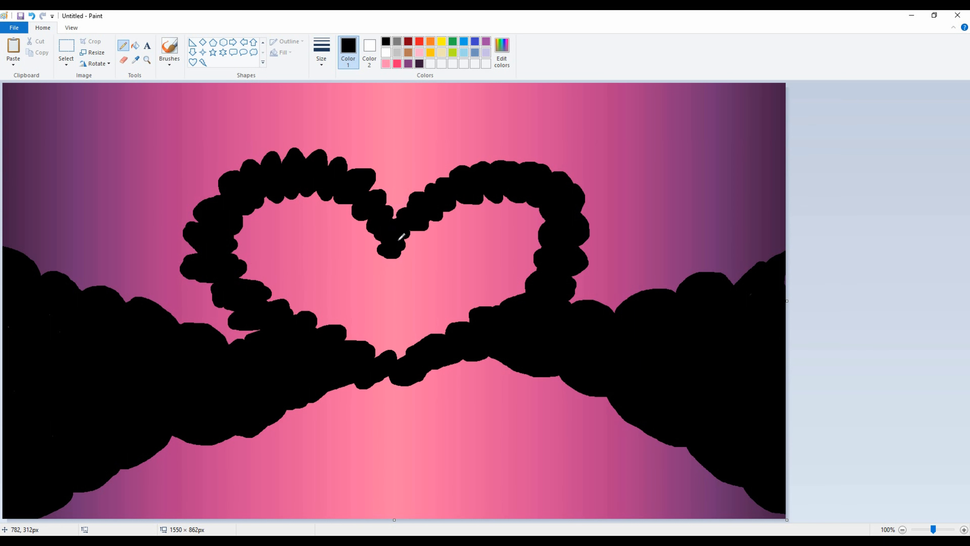
# - Extend the heart's notch into a longer black point and thicken its lower right edge and the underside joining both masses
pyautogui.moveTo(384, 229); pyautogui.dragTo(405, 208)
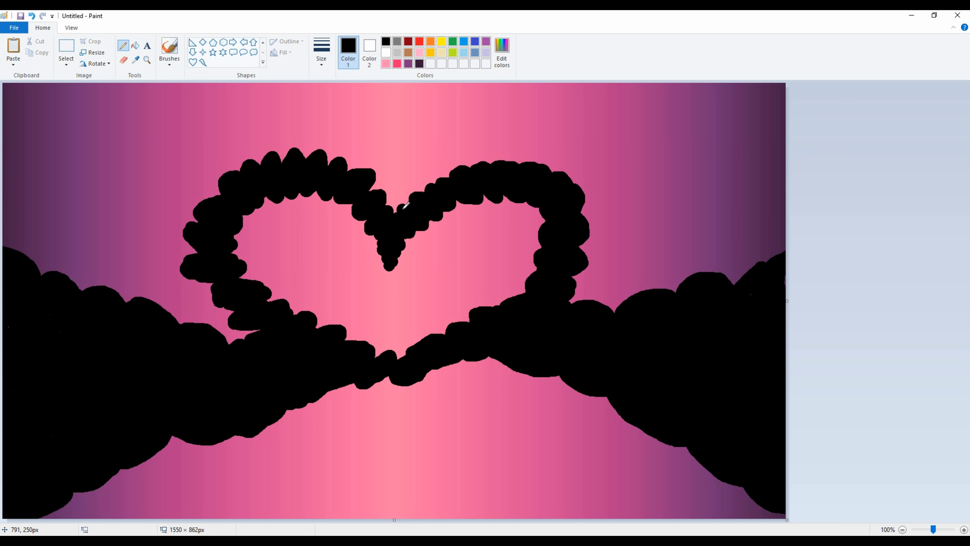
pyautogui.moveTo(539, 300)
pyautogui.mouseDown()
pyautogui.moveTo(510, 310)
pyautogui.moveTo(508, 294)
pyautogui.moveTo(523, 299)
pyautogui.moveTo(479, 307)
pyautogui.moveTo(434, 335)
pyautogui.mouseUp()
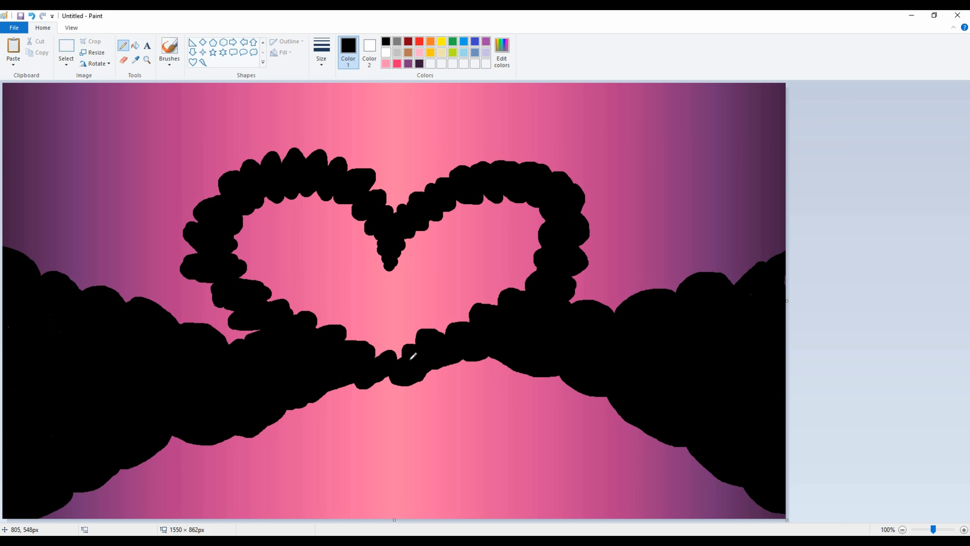
pyautogui.moveTo(409, 377)
pyautogui.mouseDown()
pyautogui.moveTo(508, 357)
pyautogui.moveTo(496, 375)
pyautogui.moveTo(306, 401)
pyautogui.mouseUp()
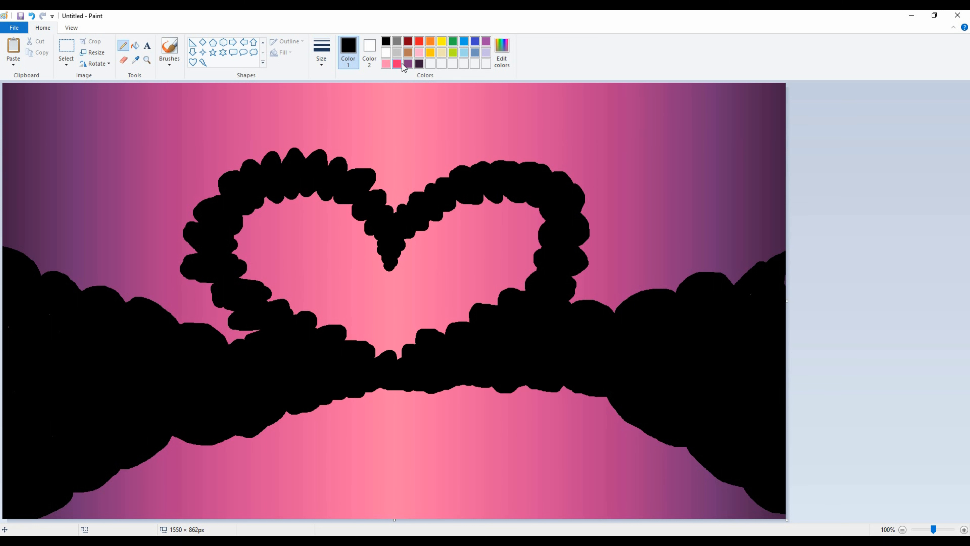
# - Draw a thin horizontal waterline across the full canvas just below the heart, using dark purple sampled from the gradient's left edge
pyautogui.click(136, 60)
pyautogui.click(14, 222)
pyautogui.scroll(1, 242, 52)
pyautogui.click(193, 43)
pyautogui.moveTo(4, 381); pyautogui.dragTo(969, 327)
pyautogui.press('Up')
pyautogui.press('Up')
pyautogui.press('Up')
pyautogui.press('Up')
pyautogui.press('Up')
pyautogui.press('Up')
pyautogui.press('Up')
pyautogui.press('Up')
pyautogui.press('Up')
pyautogui.press('Up')
pyautogui.press('Up')
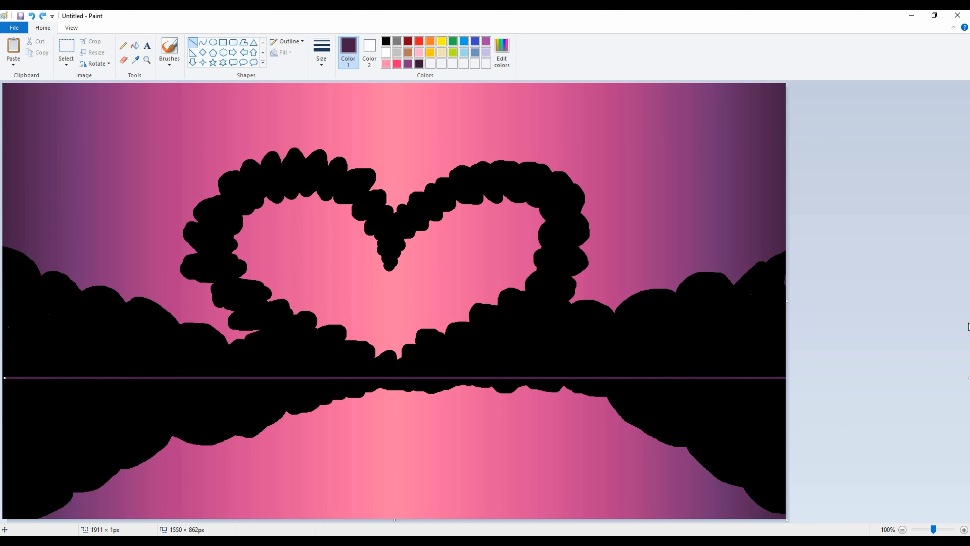
pyautogui.hotkey('ctrl', '-')
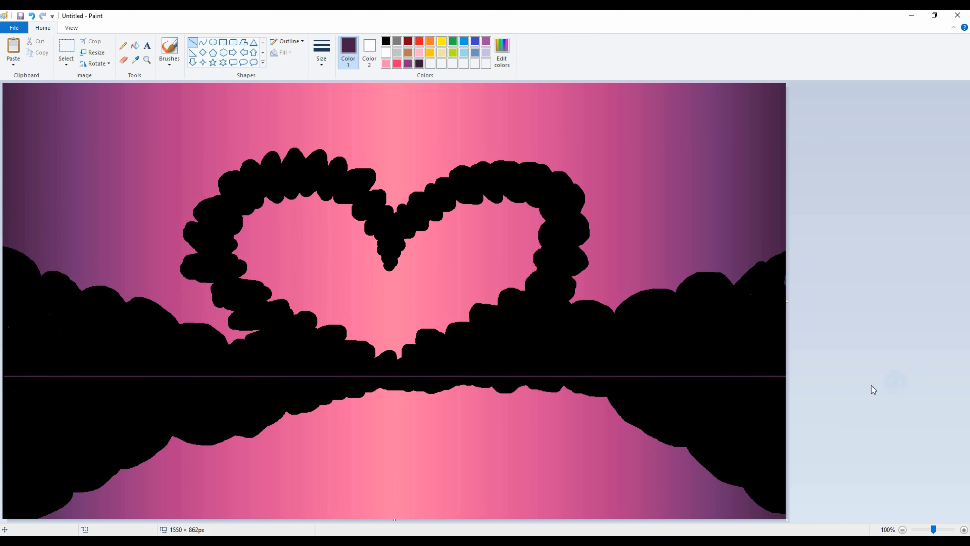
# - Switch to the Pencil and define a custom near-black colour slightly lighter than pure black
pyautogui.click(124, 45)
pyautogui.doubleClick(386, 40)
pyautogui.click(595, 196)
pyautogui.doubleClick(486, 53)
pyautogui.click(391, 344)
# - Paint two bumpy near-black strips curving from below the heart to the canvas's lower edge as the heart's reflection
pyautogui.moveTo(344, 399)
pyautogui.mouseDown()
pyautogui.moveTo(322, 423)
pyautogui.moveTo(326, 446)
pyautogui.moveTo(297, 492)
pyautogui.moveTo(299, 515)
pyautogui.mouseUp()
pyautogui.moveTo(508, 395)
pyautogui.mouseDown()
pyautogui.moveTo(537, 407)
pyautogui.moveTo(522, 424)
pyautogui.moveTo(570, 493)
pyautogui.moveTo(552, 456)
pyautogui.moveTo(523, 437)
pyautogui.moveTo(581, 514)
pyautogui.mouseUp()
pyautogui.moveTo(339, 406)
pyautogui.mouseDown()
pyautogui.moveTo(346, 418)
pyautogui.moveTo(268, 520)
pyautogui.moveTo(325, 409)
pyautogui.mouseUp()
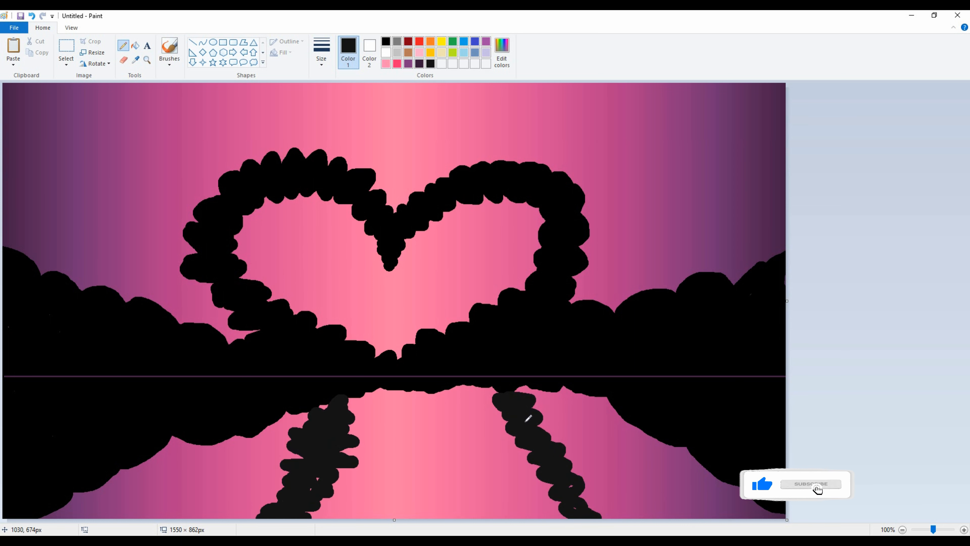
pyautogui.moveTo(531, 404); pyautogui.dragTo(607, 518)
pyautogui.moveTo(485, 398)
pyautogui.mouseDown()
pyautogui.moveTo(496, 392)
pyautogui.moveTo(479, 387)
pyautogui.mouseUp()
pyautogui.moveTo(389, 388); pyautogui.dragTo(345, 414)
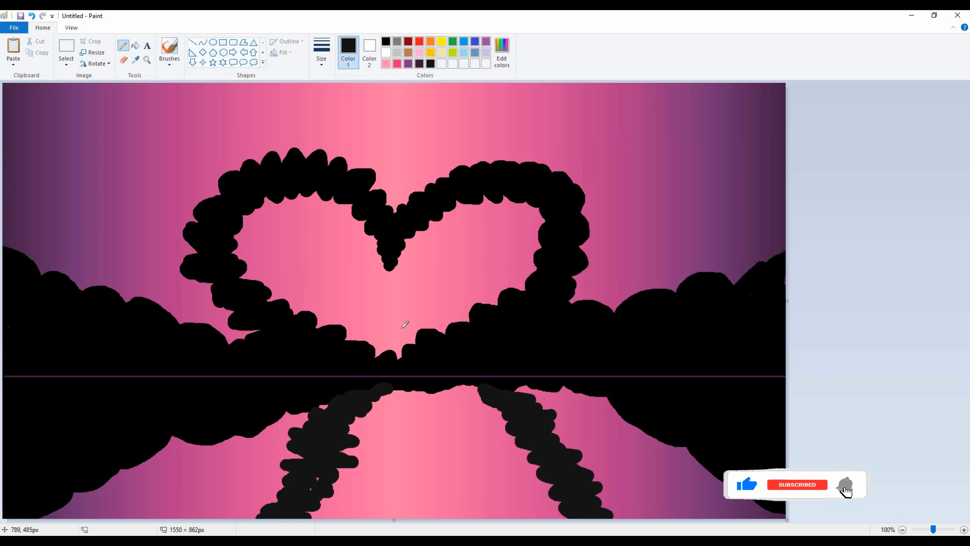
# - Draw many short horizontal salmon-pink lines across the pink water and the heart's reflection as ripples
pyautogui.click(386, 63)
pyautogui.click(193, 42)
pyautogui.moveTo(400, 392); pyautogui.dragTo(460, 395)
pyautogui.moveTo(480, 401); pyautogui.dragTo(502, 401)
pyautogui.moveTo(523, 395)
pyautogui.mouseDown()
pyautogui.moveTo(546, 394)
pyautogui.moveTo(549, 409)
pyautogui.mouseUp()
pyautogui.moveTo(424, 428); pyautogui.dragTo(456, 427)
pyautogui.moveTo(477, 423); pyautogui.dragTo(501, 423)
pyautogui.moveTo(385, 414); pyautogui.dragTo(405, 414)
pyautogui.moveTo(321, 412); pyautogui.dragTo(350, 412)
pyautogui.moveTo(212, 494); pyautogui.dragTo(222, 494)
pyautogui.moveTo(241, 479); pyautogui.dragTo(250, 479)
pyautogui.moveTo(318, 461); pyautogui.dragTo(346, 461)
pyautogui.moveTo(359, 441); pyautogui.dragTo(348, 441)
pyautogui.moveTo(292, 431); pyautogui.dragTo(308, 431)
pyautogui.moveTo(277, 461); pyautogui.dragTo(295, 462)
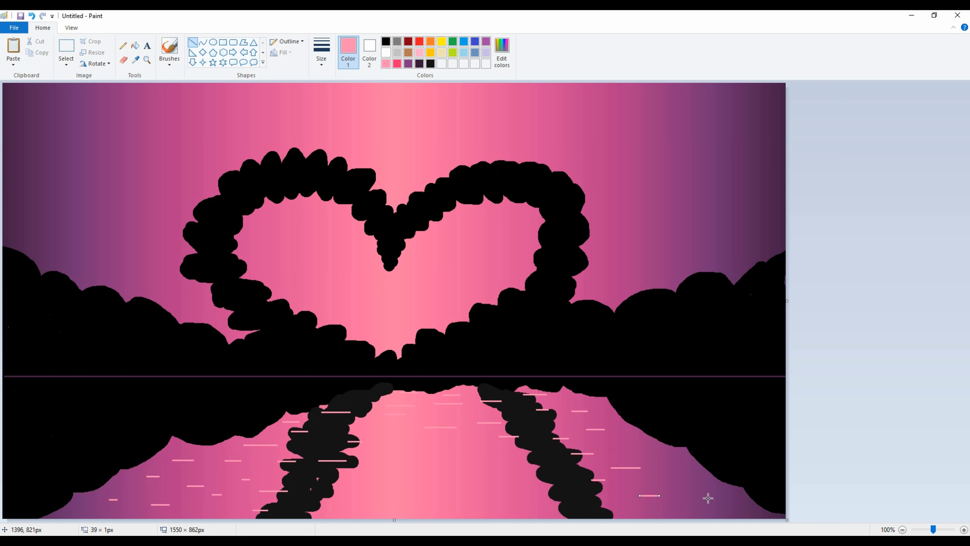
pyautogui.moveTo(423, 453); pyautogui.dragTo(465, 453)
pyautogui.moveTo(480, 484); pyautogui.dragTo(508, 484)
pyautogui.moveTo(557, 513); pyautogui.dragTo(567, 512)
pyautogui.moveTo(542, 485); pyautogui.dragTo(552, 485)
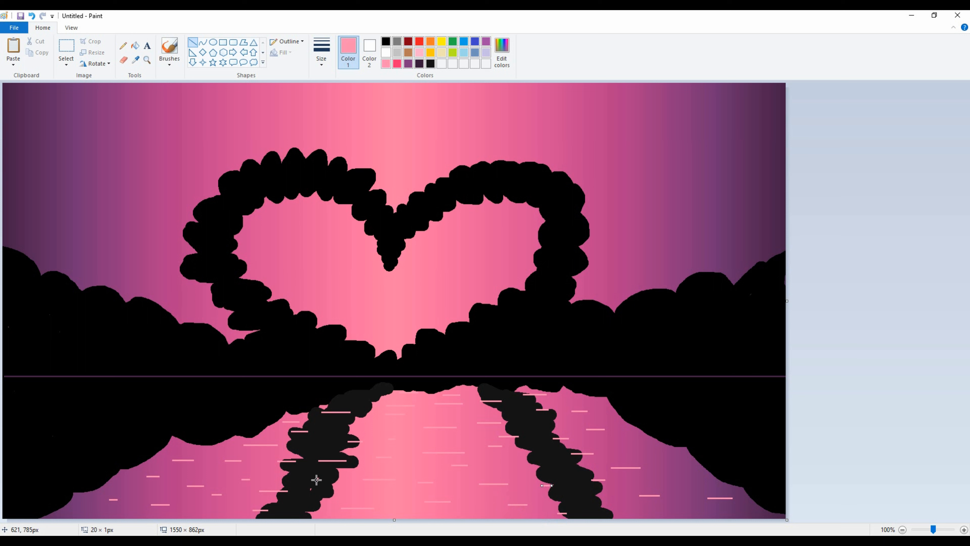
# - Draw short horizontal near-black ripple lines over the black reflections on both sides of the water
pyautogui.moveTo(249, 410); pyautogui.dragTo(284, 410)
pyautogui.moveTo(195, 408); pyautogui.dragTo(238, 409)
pyautogui.moveTo(60, 436)
pyautogui.mouseDown()
pyautogui.moveTo(86, 436)
pyautogui.moveTo(131, 460)
pyautogui.mouseUp()
pyautogui.moveTo(35, 392); pyautogui.dragTo(89, 391)
pyautogui.moveTo(716, 437); pyautogui.dragTo(781, 438)
pyautogui.moveTo(749, 464); pyautogui.dragTo(777, 464)
pyautogui.moveTo(658, 436); pyautogui.dragTo(683, 436)
pyautogui.moveTo(633, 417); pyautogui.dragTo(647, 417)
# - Brush textured salmon-pink highlights along the heart's upper outer edges, around the notch and down the right lobe's inner edge
pyautogui.click(386, 63)
pyautogui.click(169, 63)
pyautogui.click(194, 121)
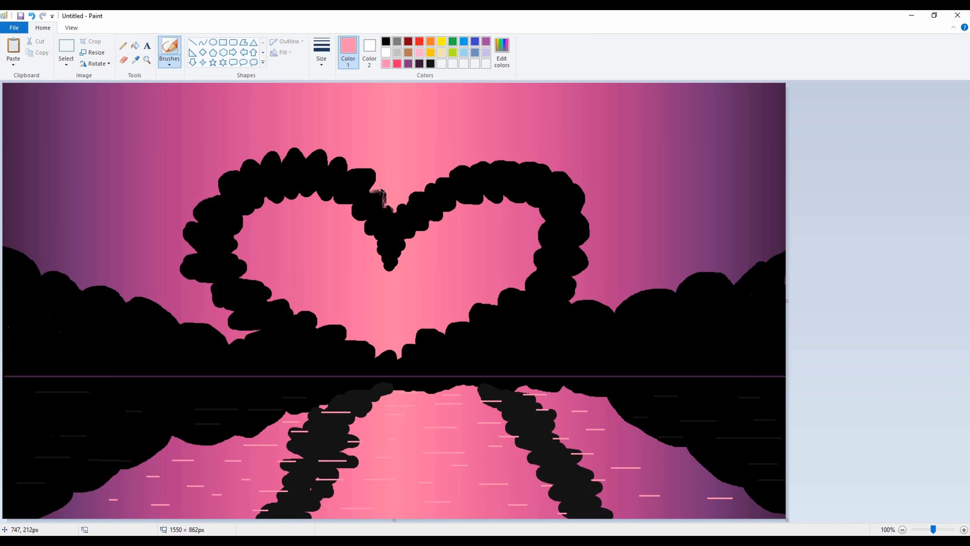
pyautogui.moveTo(365, 170); pyautogui.dragTo(395, 213)
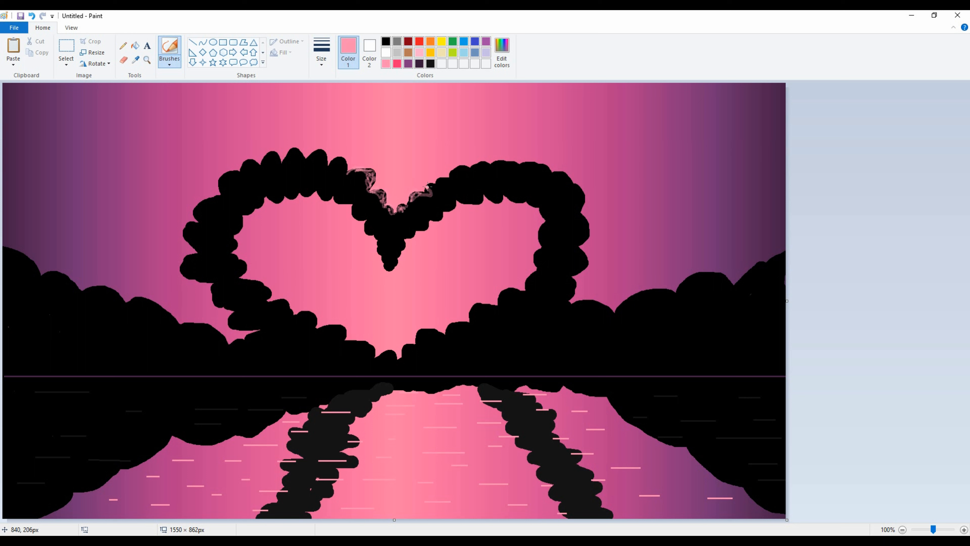
pyautogui.moveTo(540, 167); pyautogui.dragTo(582, 207)
pyautogui.moveTo(357, 184); pyautogui.dragTo(333, 158)
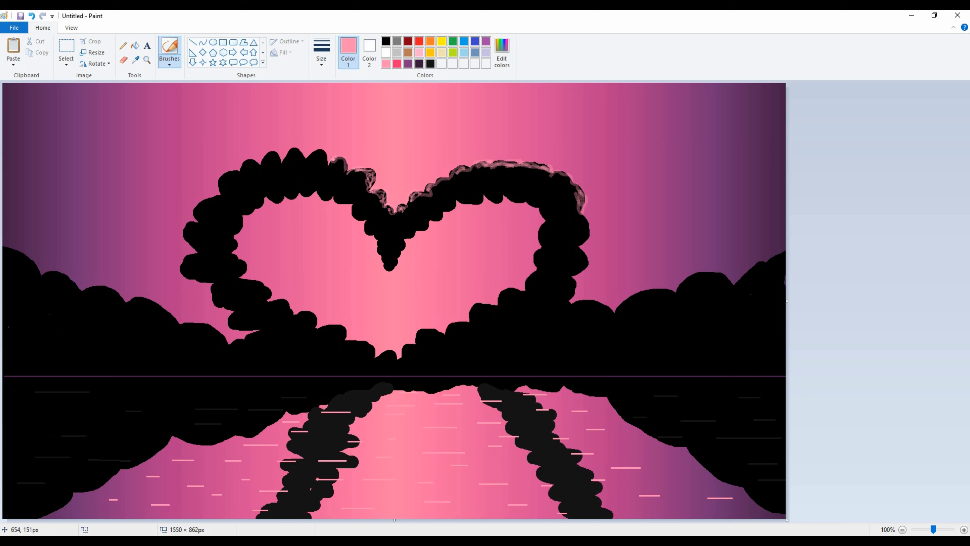
pyautogui.moveTo(227, 176); pyautogui.dragTo(219, 205)
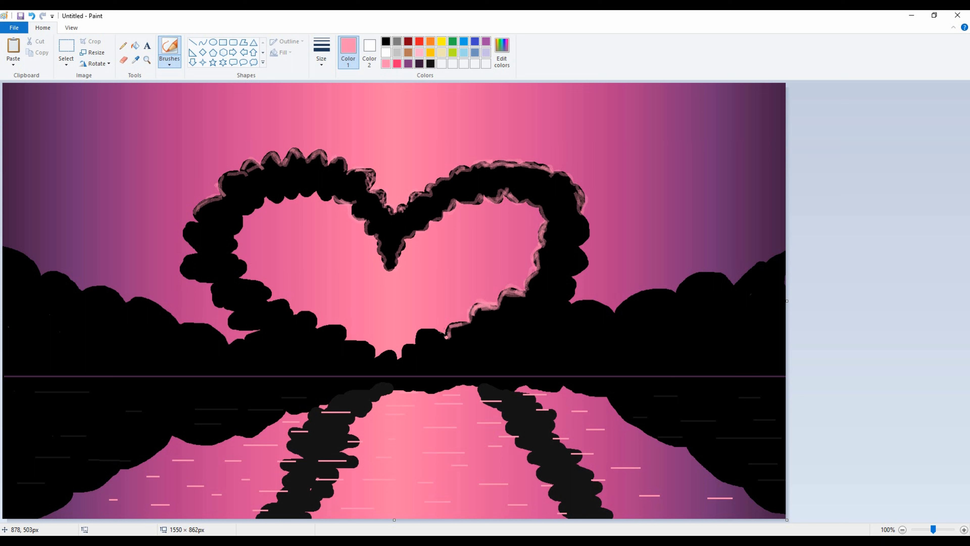
# - Brush salmon-pink highlights along the heart's bottom and left inner edges, and add curved bands across the foliage near the notch
pyautogui.moveTo(424, 331)
pyautogui.mouseDown()
pyautogui.moveTo(401, 362)
pyautogui.moveTo(338, 330)
pyautogui.mouseUp()
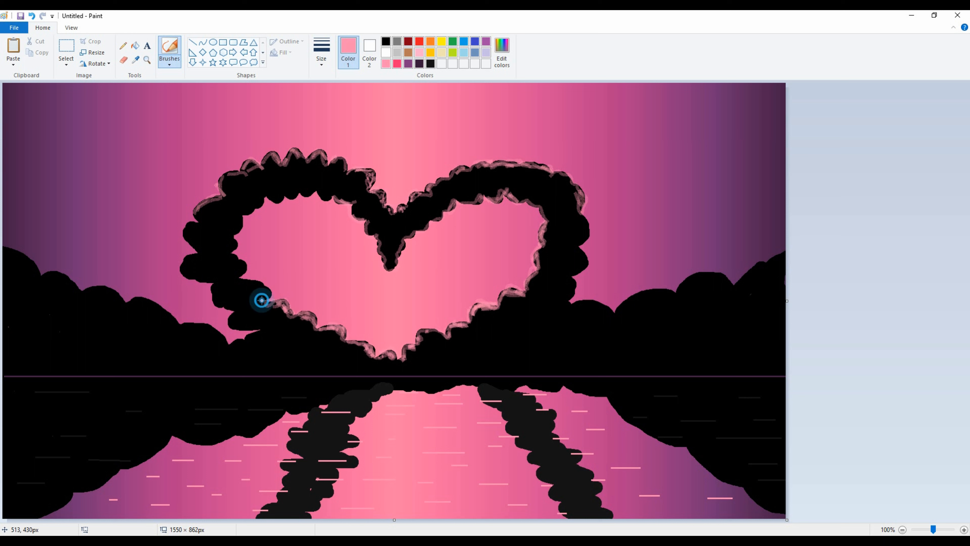
pyautogui.moveTo(233, 279); pyautogui.dragTo(244, 266)
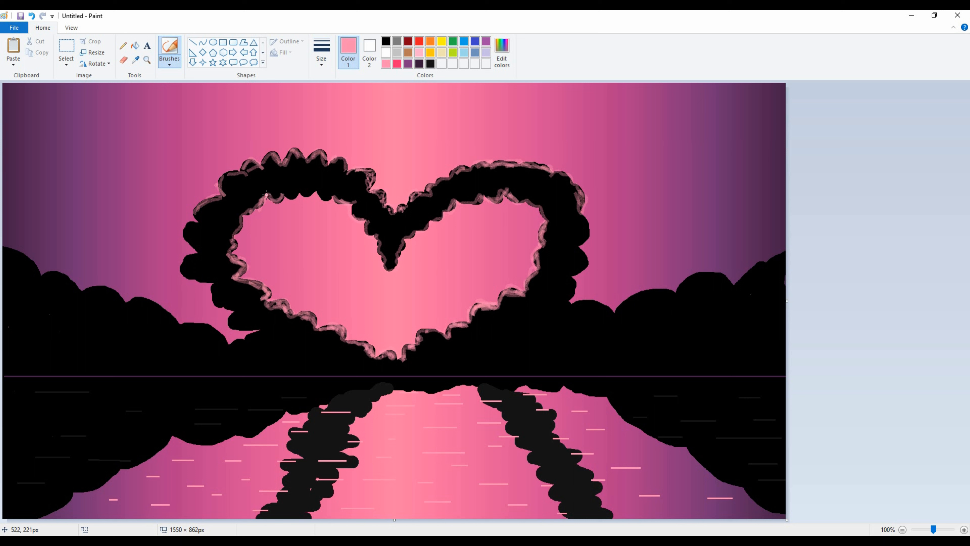
pyautogui.moveTo(343, 185); pyautogui.dragTo(355, 203)
pyautogui.moveTo(407, 231)
pyautogui.mouseDown()
pyautogui.moveTo(425, 195)
pyautogui.moveTo(451, 191)
pyautogui.mouseUp()
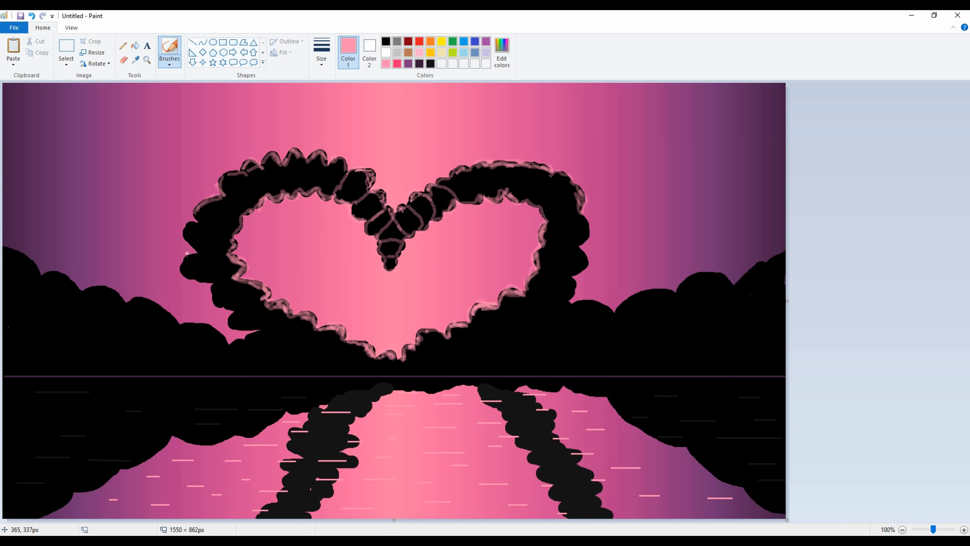
# - Brush salmon-pink highlights along the heart's lower outer sides and the top edges of the foliage masses on both sides
pyautogui.moveTo(228, 330); pyautogui.dragTo(254, 330)
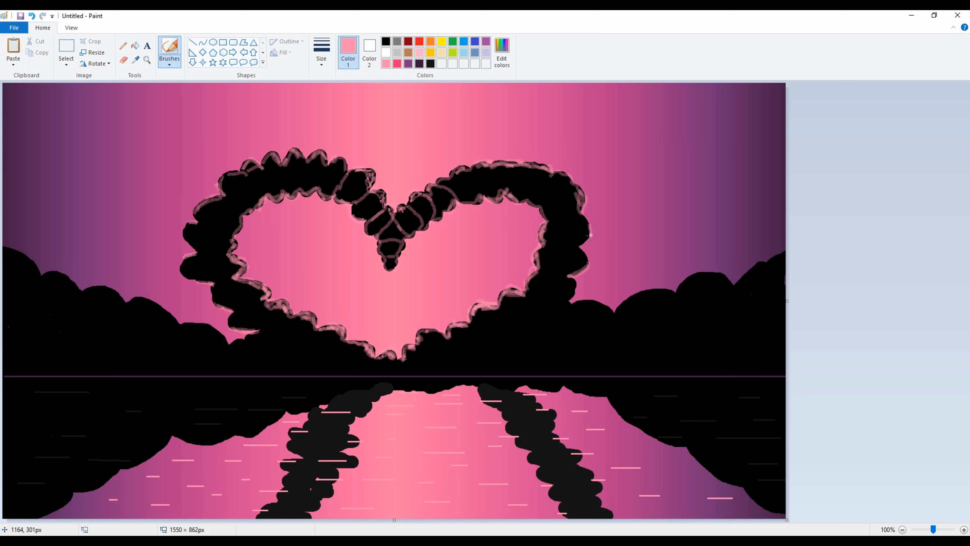
pyautogui.moveTo(590, 225); pyautogui.dragTo(569, 296)
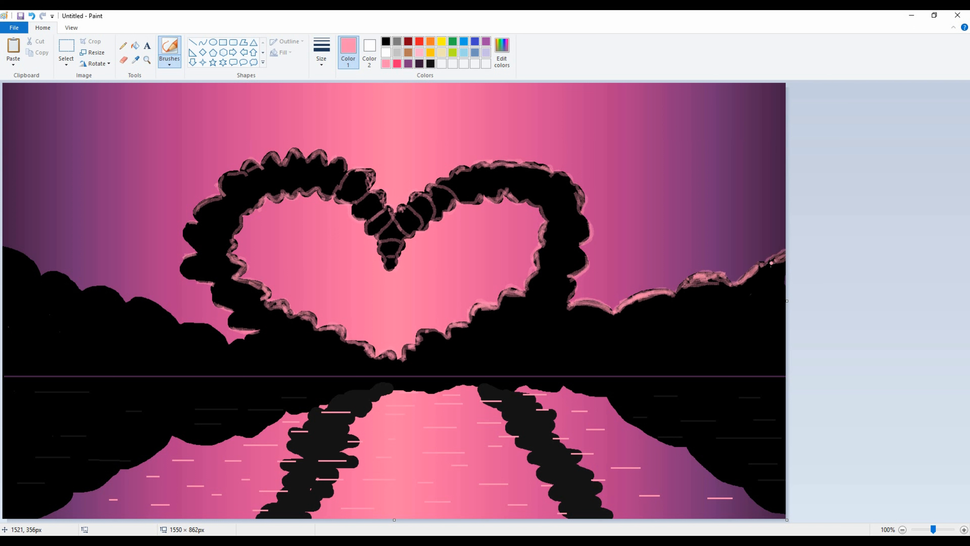
pyautogui.moveTo(213, 329)
pyautogui.mouseDown()
pyautogui.moveTo(183, 328)
pyautogui.moveTo(145, 298)
pyautogui.moveTo(172, 320)
pyautogui.mouseUp()
pyautogui.moveTo(8, 250)
pyautogui.mouseDown()
pyautogui.moveTo(44, 276)
pyautogui.moveTo(131, 305)
pyautogui.mouseUp()
# - Shade the left foliage mass's top edge and the heart's lower left side with a brush in magenta sampled from the background
pyautogui.click(135, 59)
pyautogui.click(173, 218)
pyautogui.click(169, 64)
pyautogui.click(227, 106)
pyautogui.moveTo(4, 248)
pyautogui.mouseDown()
pyautogui.moveTo(107, 300)
pyautogui.moveTo(155, 305)
pyautogui.mouseUp()
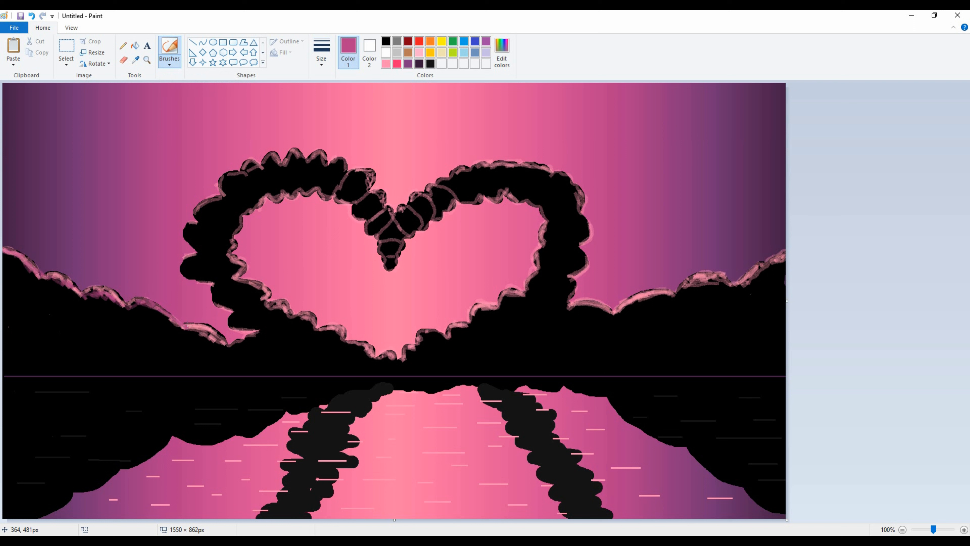
pyautogui.moveTo(214, 339); pyautogui.dragTo(259, 332)
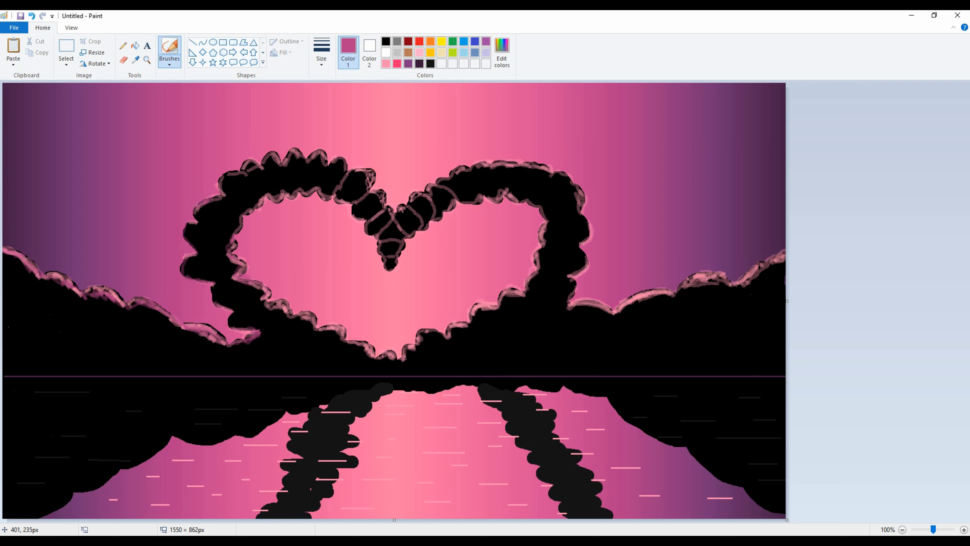
# - Brush magenta shading onto the heart's notch, the right foliage mass's top edge and the heart's inner lower edges
pyautogui.moveTo(241, 167)
pyautogui.mouseDown()
pyautogui.moveTo(272, 157)
pyautogui.moveTo(333, 163)
pyautogui.moveTo(343, 181)
pyautogui.moveTo(379, 182)
pyautogui.moveTo(361, 175)
pyautogui.moveTo(398, 222)
pyautogui.mouseUp()
pyautogui.hotkey('ctrl', 'z')
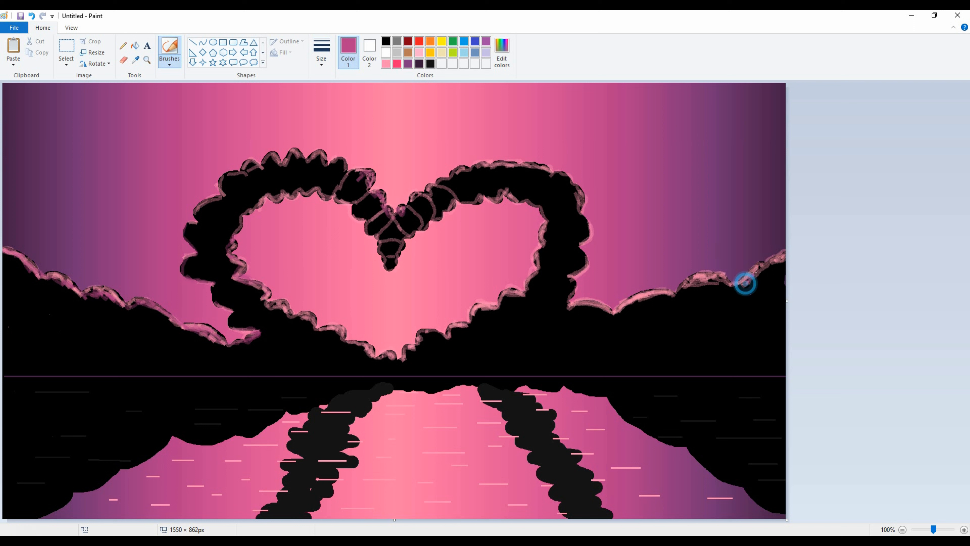
pyautogui.moveTo(715, 274)
pyautogui.mouseDown()
pyautogui.moveTo(678, 294)
pyautogui.moveTo(652, 290)
pyautogui.moveTo(645, 296)
pyautogui.moveTo(654, 298)
pyautogui.moveTo(612, 314)
pyautogui.moveTo(536, 252)
pyautogui.moveTo(526, 293)
pyautogui.moveTo(544, 245)
pyautogui.mouseUp()
pyautogui.moveTo(465, 324)
pyautogui.mouseDown()
pyautogui.moveTo(420, 334)
pyautogui.moveTo(406, 355)
pyautogui.mouseUp()
pyautogui.moveTo(302, 328); pyautogui.dragTo(265, 302)
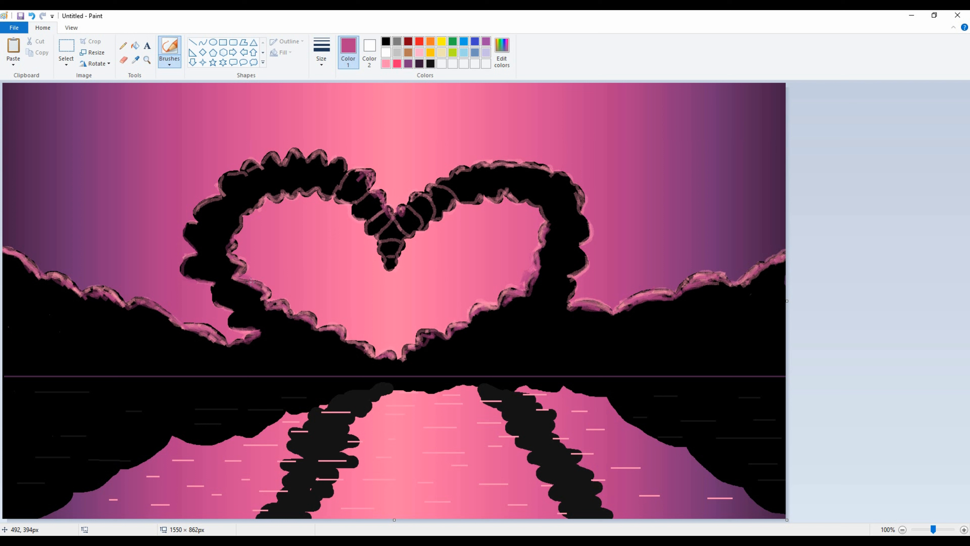
# - Touch up the heart's inner edges in magenta and darken the curved bands around its notch with black
pyautogui.moveTo(230, 255)
pyautogui.mouseDown()
pyautogui.moveTo(254, 208)
pyautogui.moveTo(274, 195)
pyautogui.moveTo(345, 203)
pyautogui.moveTo(390, 258)
pyautogui.moveTo(411, 231)
pyautogui.moveTo(474, 197)
pyautogui.moveTo(509, 191)
pyautogui.moveTo(546, 225)
pyautogui.mouseUp()
pyautogui.click(386, 42)
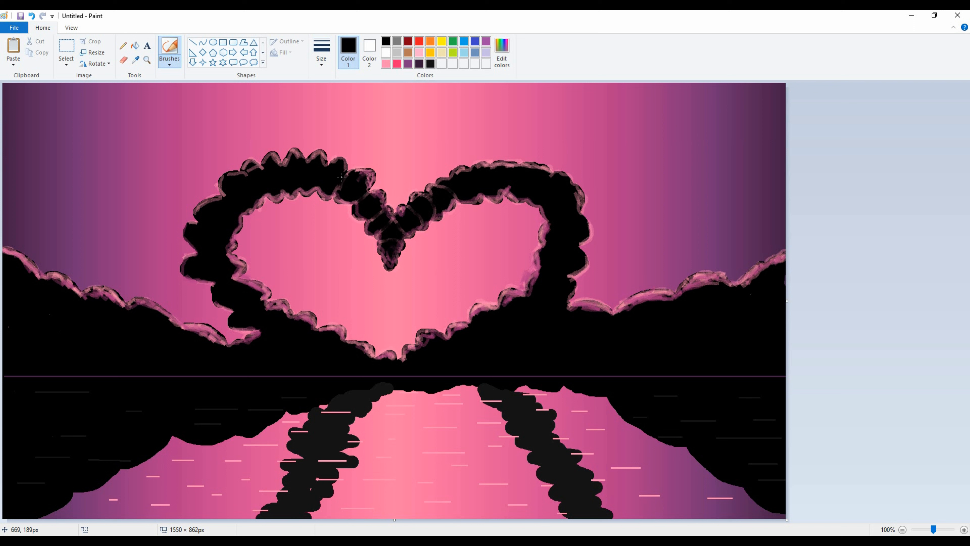
pyautogui.moveTo(281, 189)
pyautogui.mouseDown()
pyautogui.moveTo(240, 220)
pyautogui.moveTo(229, 282)
pyautogui.moveTo(304, 319)
pyautogui.mouseUp()
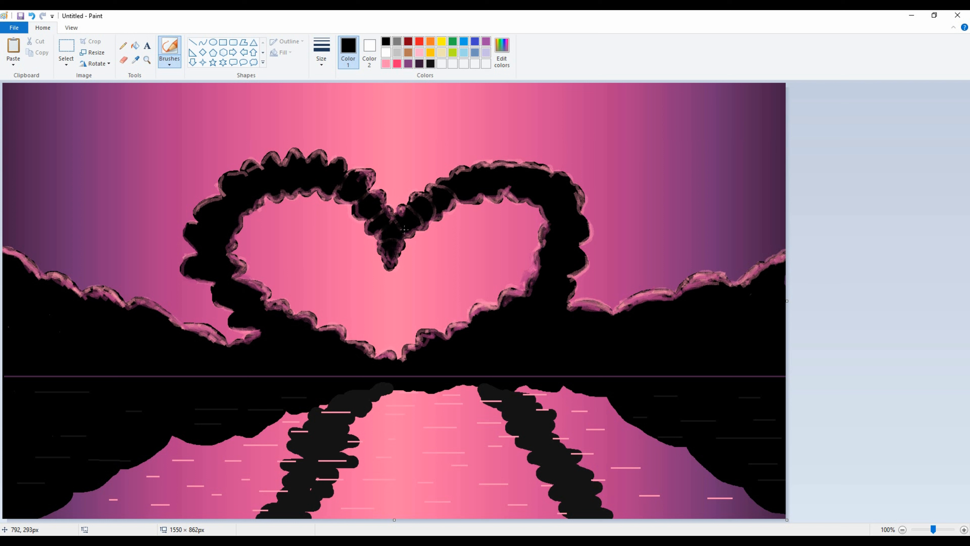
# - Brush faint near-black contour strokes across the left foliage mass
pyautogui.moveTo(4, 256); pyautogui.dragTo(188, 332)
pyautogui.click(386, 64)
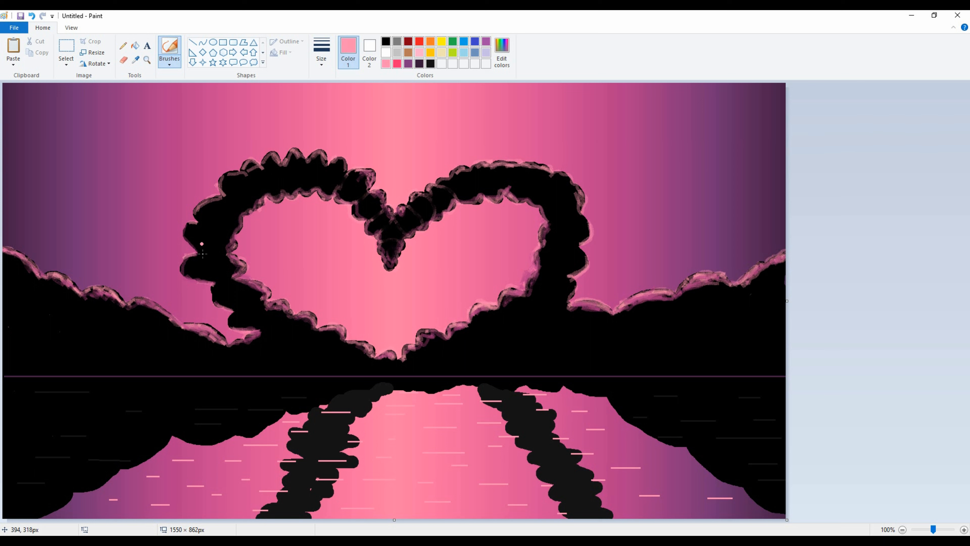
pyautogui.click(430, 64)
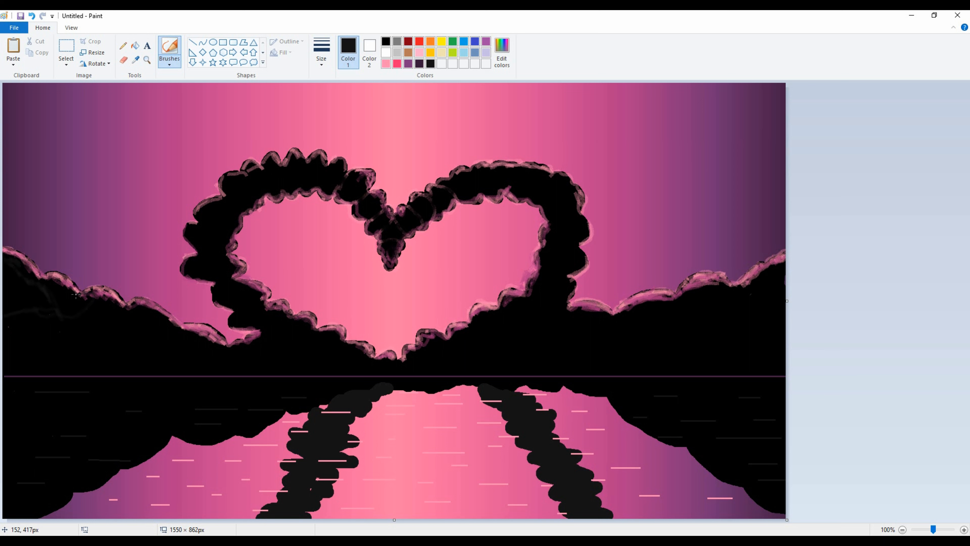
# - Mix a dark green custom colour starting from the palette's standard green
pyautogui.click(453, 41)
pyautogui.click(501, 51)
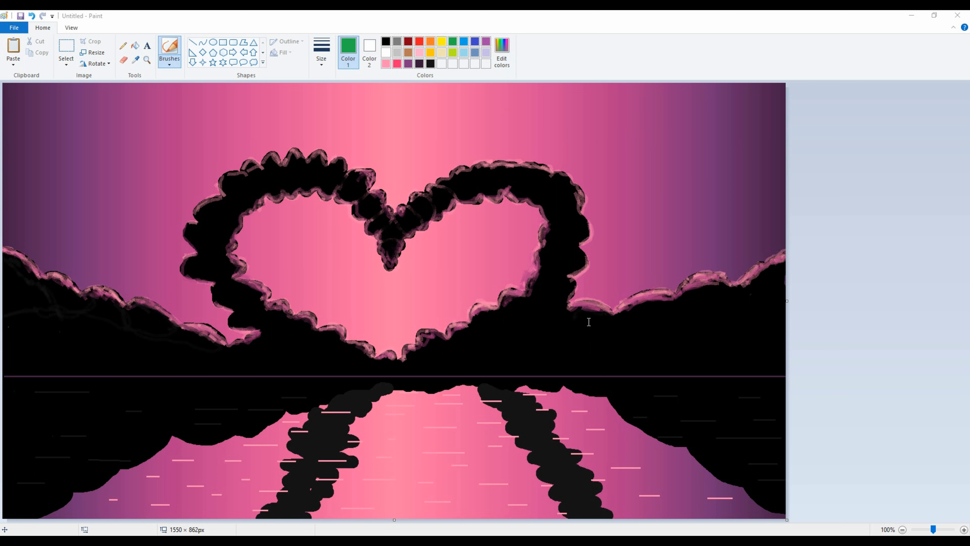
pyautogui.click(590, 286)
pyautogui.click(392, 346)
pyautogui.click(502, 51)
pyautogui.click(587, 290)
pyautogui.click(392, 346)
pyautogui.moveTo(19, 359)
pyautogui.mouseDown()
pyautogui.moveTo(13, 348)
pyautogui.moveTo(38, 365)
pyautogui.moveTo(84, 360)
pyautogui.moveTo(18, 362)
pyautogui.moveTo(317, 365)
pyautogui.moveTo(85, 354)
pyautogui.moveTo(215, 363)
pyautogui.mouseUp()
pyautogui.hotkey('ctrl', 'z')
pyautogui.hotkey('ctrl', 'z')
pyautogui.hotkey('ctrl', 'z')
# - Brush dark green grass strokes along the base of both foliage masses, just above the waterline
pyautogui.moveTo(19, 361); pyautogui.dragTo(6, 346)
pyautogui.moveTo(91, 358)
pyautogui.mouseDown()
pyautogui.moveTo(70, 348)
pyautogui.moveTo(93, 359)
pyautogui.mouseUp()
pyautogui.moveTo(63, 366); pyautogui.dragTo(41, 357)
pyautogui.moveTo(518, 360)
pyautogui.mouseDown()
pyautogui.moveTo(555, 365)
pyautogui.moveTo(530, 369)
pyautogui.moveTo(605, 354)
pyautogui.mouseUp()
pyautogui.moveTo(747, 347)
pyautogui.mouseDown()
pyautogui.moveTo(668, 352)
pyautogui.moveTo(679, 363)
pyautogui.moveTo(649, 366)
pyautogui.moveTo(679, 351)
pyautogui.moveTo(589, 356)
pyautogui.moveTo(641, 366)
pyautogui.mouseUp()
pyautogui.moveTo(96, 359); pyautogui.dragTo(236, 365)
pyautogui.moveTo(175, 357)
pyautogui.mouseDown()
pyautogui.moveTo(8, 344)
pyautogui.moveTo(292, 360)
pyautogui.mouseUp()
# - Draw four vertical tree trunks in a custom dark green with the Line tool, two on each side of the heart
pyautogui.click(502, 58)
pyautogui.click(427, 346)
pyautogui.click(195, 45)
pyautogui.moveTo(37, 171); pyautogui.dragTo(37, 274)
pyautogui.moveTo(114, 196); pyautogui.dragTo(113, 290)
pyautogui.moveTo(641, 204); pyautogui.dragTo(641, 285)
pyautogui.moveTo(729, 170); pyautogui.dragTo(729, 279)
# - Pencil dark green branches from the tip down the far-left trunk to start a conifer
pyautogui.click(123, 45)
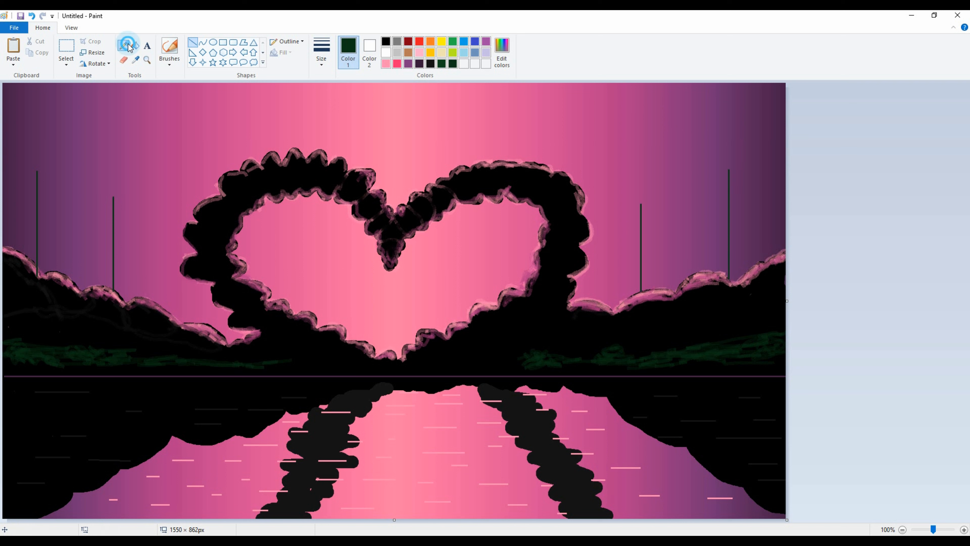
pyautogui.hotkey('ctrl', 'z')
pyautogui.click(37, 164)
pyautogui.hotkey('ctrl', 'z')
pyautogui.moveTo(37, 173); pyautogui.dragTo(37, 164)
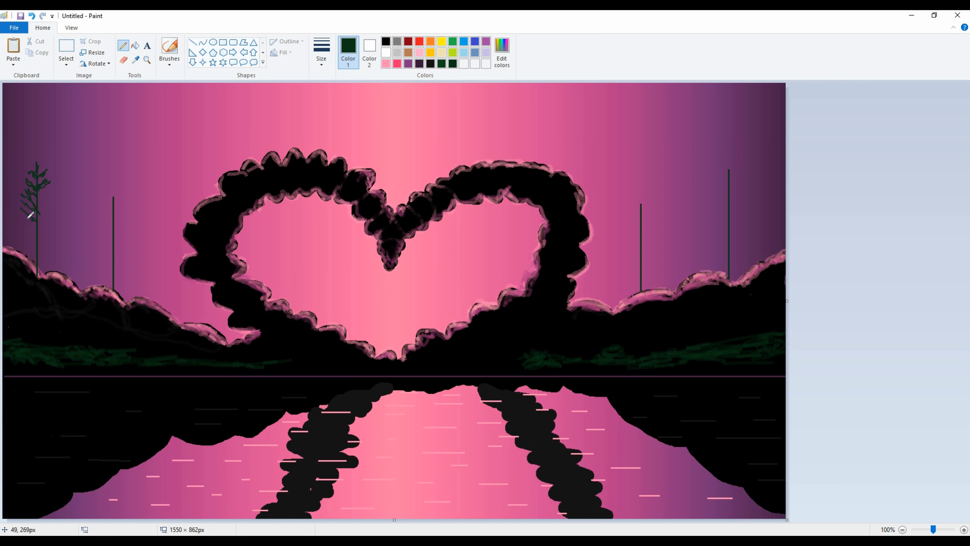
pyautogui.moveTo(22, 254); pyautogui.dragTo(36, 266)
pyautogui.moveTo(45, 188); pyautogui.dragTo(38, 204)
pyautogui.moveTo(49, 206); pyautogui.dragTo(38, 216)
pyautogui.moveTo(37, 155); pyautogui.dragTo(38, 177)
pyautogui.moveTo(30, 163)
pyautogui.mouseDown()
pyautogui.moveTo(34, 183)
pyautogui.moveTo(25, 179)
pyautogui.moveTo(43, 190)
pyautogui.moveTo(47, 176)
pyautogui.moveTo(37, 257)
pyautogui.mouseUp()
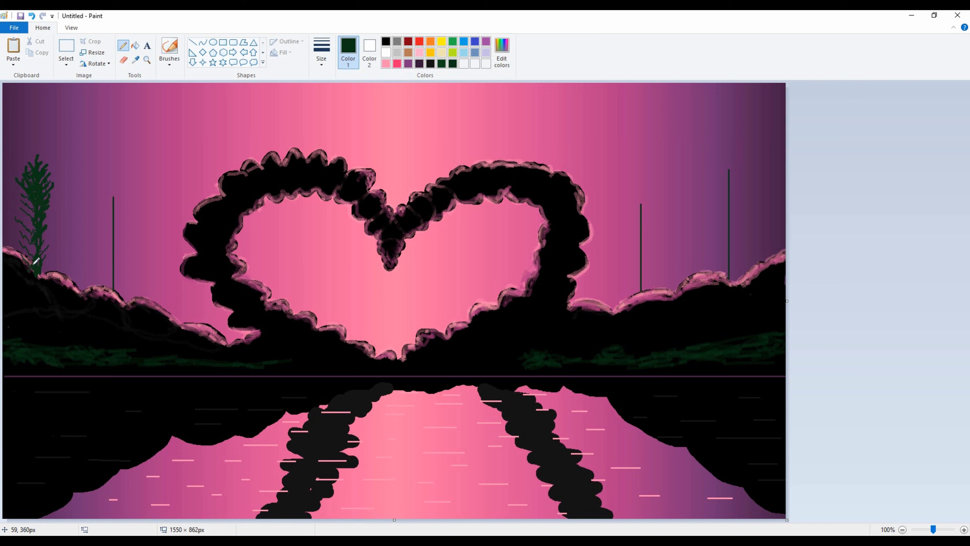
# - Fill out the far-left conifer's sides and base with dense dark green pencil strokes
pyautogui.moveTo(20, 198); pyautogui.dragTo(32, 212)
pyautogui.moveTo(22, 191); pyautogui.dragTo(33, 207)
pyautogui.moveTo(20, 214); pyautogui.dragTo(31, 244)
pyautogui.moveTo(10, 242)
pyautogui.mouseDown()
pyautogui.moveTo(49, 252)
pyautogui.moveTo(38, 276)
pyautogui.mouseUp()
pyautogui.moveTo(47, 249)
pyautogui.mouseDown()
pyautogui.moveTo(52, 209)
pyautogui.moveTo(57, 226)
pyautogui.moveTo(46, 236)
pyautogui.moveTo(55, 236)
pyautogui.moveTo(59, 260)
pyautogui.moveTo(49, 197)
pyautogui.mouseUp()
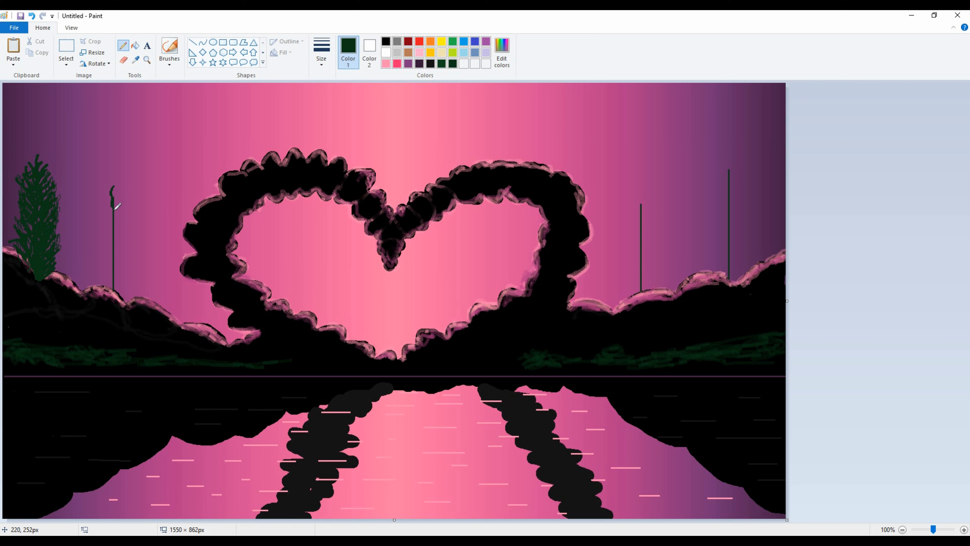
# - Pencil a dark green conifer around the second trunk from the left, and thicken the far-left tree's base
pyautogui.moveTo(123, 180)
pyautogui.mouseDown()
pyautogui.moveTo(115, 292)
pyautogui.moveTo(115, 202)
pyautogui.moveTo(118, 276)
pyautogui.mouseUp()
pyautogui.moveTo(114, 169)
pyautogui.mouseDown()
pyautogui.moveTo(106, 178)
pyautogui.moveTo(121, 190)
pyautogui.mouseUp()
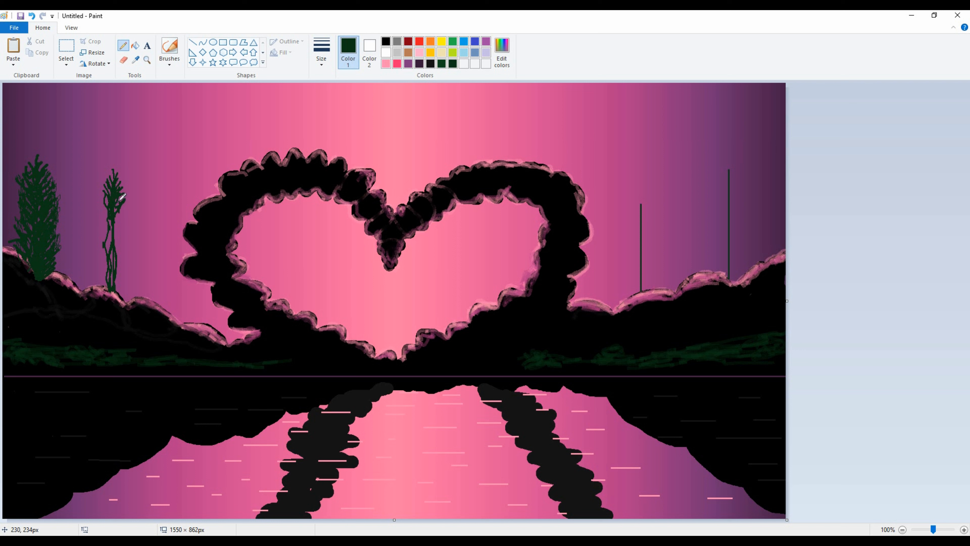
pyautogui.moveTo(125, 218)
pyautogui.mouseDown()
pyautogui.moveTo(99, 210)
pyautogui.moveTo(102, 219)
pyautogui.moveTo(121, 208)
pyautogui.moveTo(103, 191)
pyautogui.moveTo(96, 227)
pyautogui.moveTo(105, 240)
pyautogui.moveTo(134, 223)
pyautogui.moveTo(115, 244)
pyautogui.moveTo(132, 225)
pyautogui.moveTo(89, 236)
pyautogui.moveTo(107, 253)
pyautogui.moveTo(100, 239)
pyautogui.moveTo(118, 225)
pyautogui.moveTo(102, 250)
pyautogui.moveTo(139, 244)
pyautogui.moveTo(115, 260)
pyautogui.moveTo(93, 256)
pyautogui.moveTo(101, 270)
pyautogui.moveTo(135, 266)
pyautogui.moveTo(85, 268)
pyautogui.moveTo(116, 292)
pyautogui.moveTo(139, 264)
pyautogui.moveTo(117, 287)
pyautogui.moveTo(135, 262)
pyautogui.moveTo(104, 259)
pyautogui.moveTo(132, 250)
pyautogui.mouseUp()
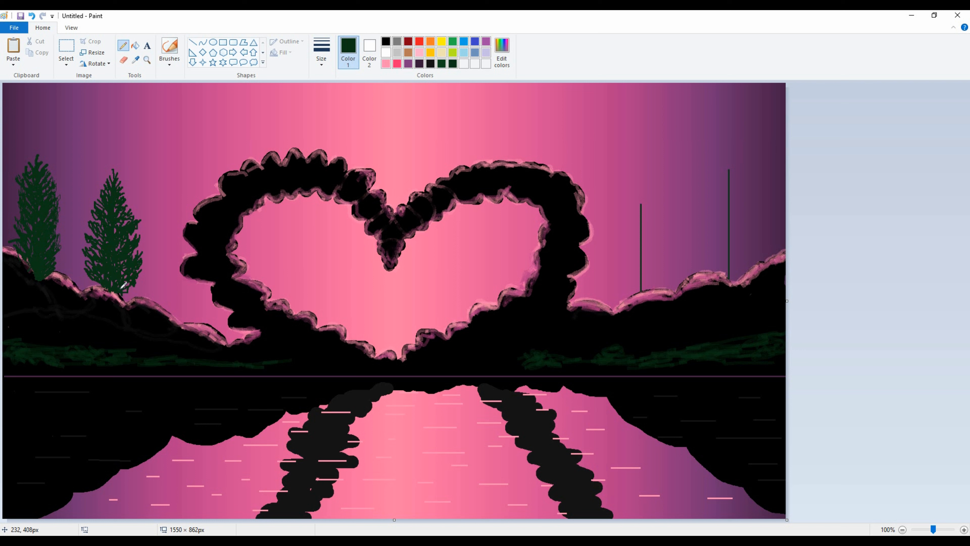
pyautogui.moveTo(55, 271); pyautogui.dragTo(29, 270)
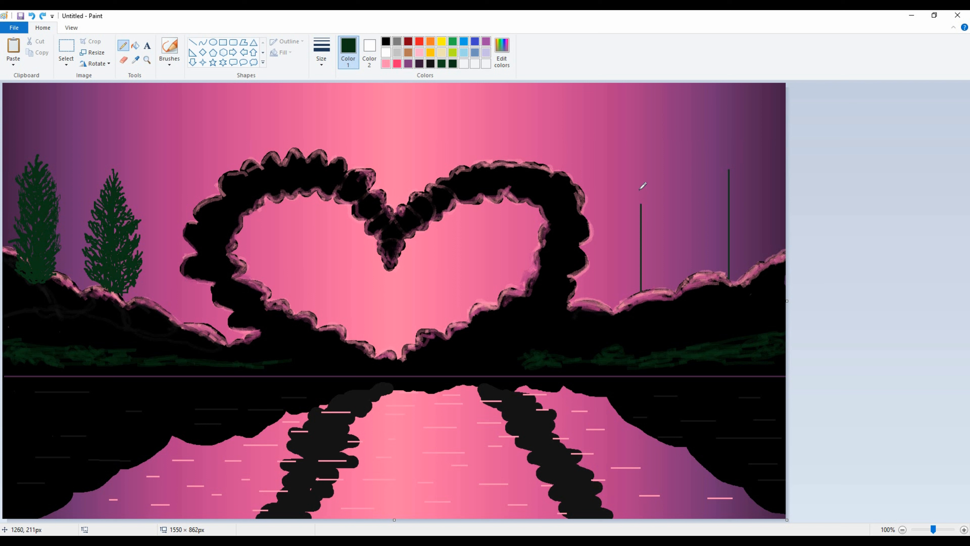
# - Pencil dark green foliage around both trunks to the right of the heart, building two conifers
pyautogui.moveTo(640, 212)
pyautogui.mouseDown()
pyautogui.moveTo(649, 225)
pyautogui.moveTo(636, 231)
pyautogui.moveTo(654, 238)
pyautogui.moveTo(627, 244)
pyautogui.moveTo(627, 258)
pyautogui.moveTo(653, 267)
pyautogui.moveTo(627, 273)
pyautogui.moveTo(656, 277)
pyautogui.moveTo(626, 274)
pyautogui.moveTo(631, 218)
pyautogui.mouseUp()
pyautogui.moveTo(660, 281); pyautogui.dragTo(642, 216)
pyautogui.moveTo(644, 264)
pyautogui.mouseDown()
pyautogui.moveTo(634, 284)
pyautogui.moveTo(633, 262)
pyautogui.mouseUp()
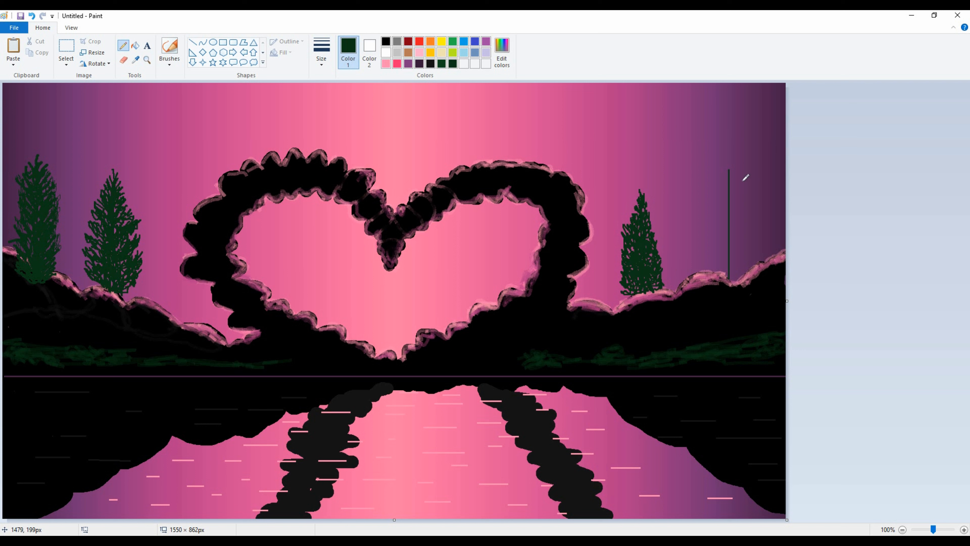
pyautogui.moveTo(727, 173)
pyautogui.mouseDown()
pyautogui.moveTo(741, 180)
pyautogui.moveTo(730, 201)
pyautogui.moveTo(733, 226)
pyautogui.moveTo(705, 213)
pyautogui.moveTo(751, 231)
pyautogui.moveTo(732, 268)
pyautogui.moveTo(755, 244)
pyautogui.moveTo(739, 241)
pyautogui.moveTo(732, 225)
pyautogui.moveTo(729, 170)
pyautogui.moveTo(733, 194)
pyautogui.mouseUp()
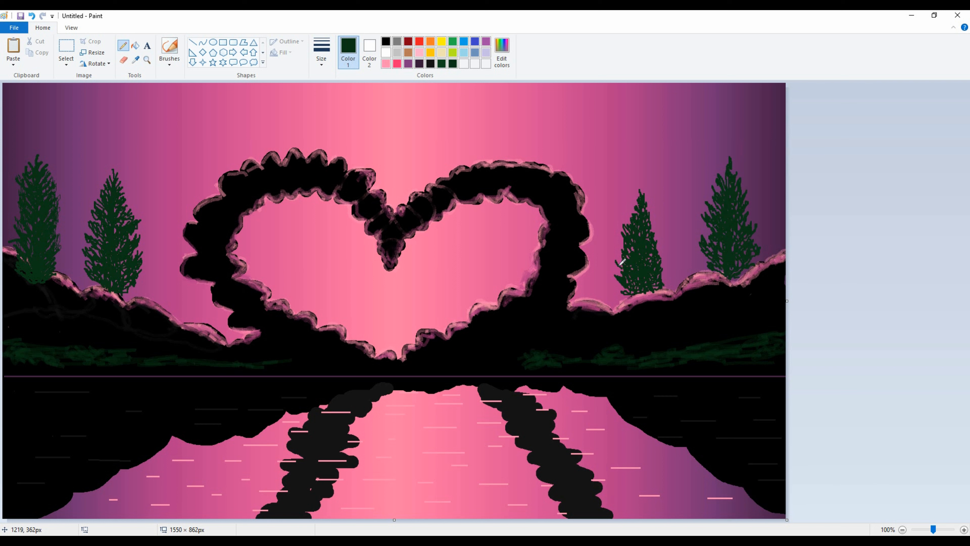
# - Enlarge the conifer nearest the heart's right side, and widen the far-left conifer and extend its tip to the canvas's top edge
pyautogui.moveTo(638, 201); pyautogui.dragTo(643, 191)
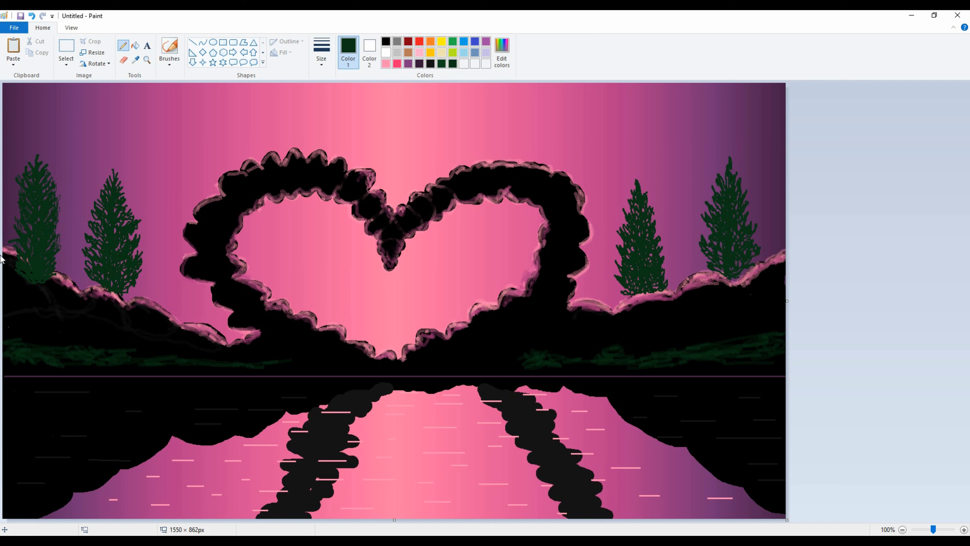
pyautogui.moveTo(18, 215)
pyautogui.mouseDown()
pyautogui.moveTo(26, 245)
pyautogui.moveTo(15, 247)
pyautogui.mouseUp()
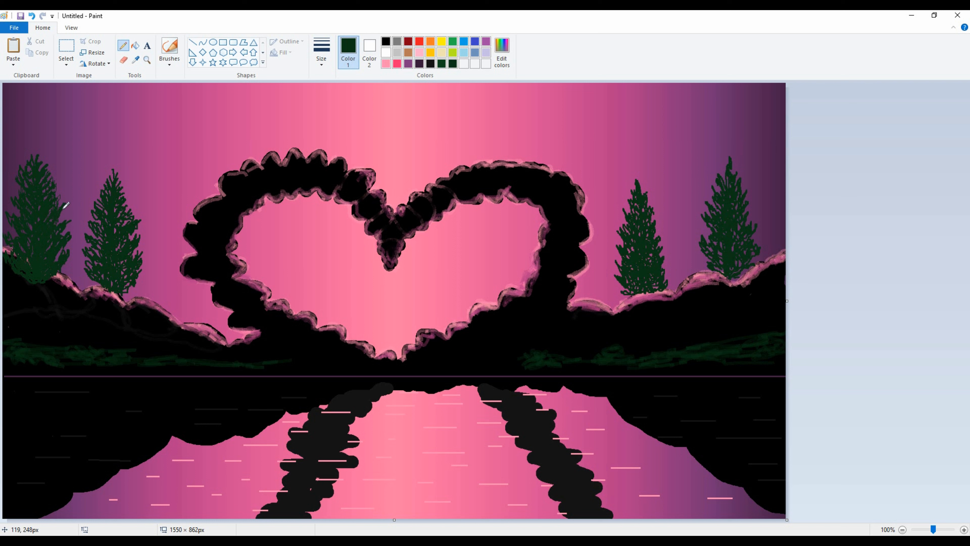
pyautogui.moveTo(47, 158)
pyautogui.mouseDown()
pyautogui.moveTo(21, 169)
pyautogui.moveTo(38, 147)
pyautogui.moveTo(48, 158)
pyautogui.moveTo(40, 112)
pyautogui.mouseUp()
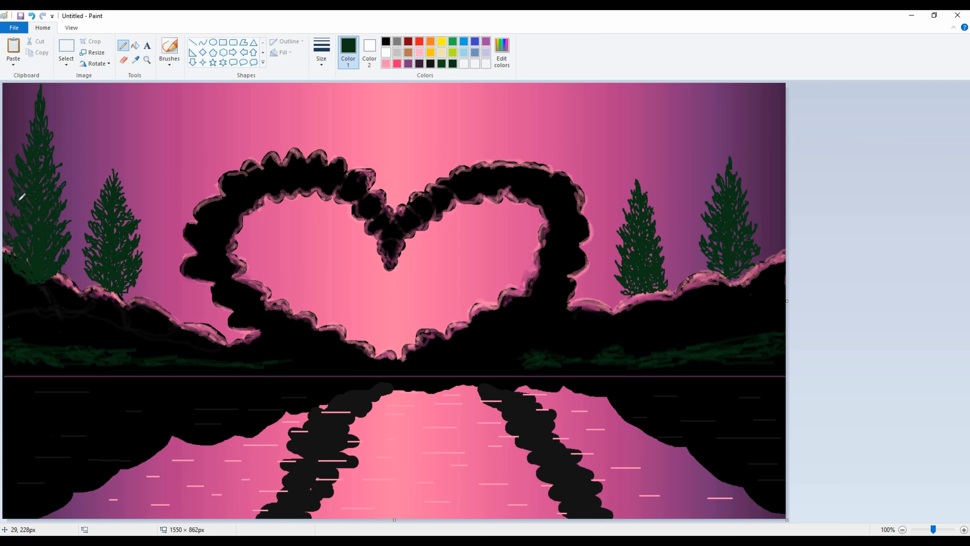
# - Pencil black strokes over the far-left conifer's base and through the green grass on both sides
pyautogui.click(386, 42)
pyautogui.moveTo(39, 277); pyautogui.dragTo(25, 266)
pyautogui.moveTo(33, 351)
pyautogui.mouseDown()
pyautogui.moveTo(58, 342)
pyautogui.moveTo(210, 356)
pyautogui.moveTo(106, 359)
pyautogui.moveTo(533, 359)
pyautogui.moveTo(771, 351)
pyautogui.moveTo(689, 342)
pyautogui.mouseUp()
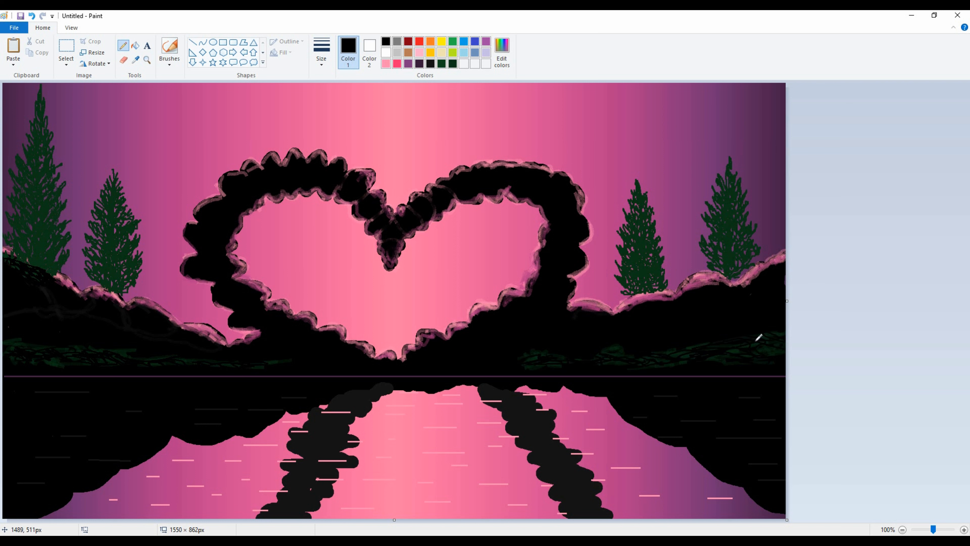
# - Brush light pink curved highlights along the ridges of both foliage masses, running down into the black
pyautogui.click(397, 63)
pyautogui.click(169, 64)
pyautogui.click(172, 81)
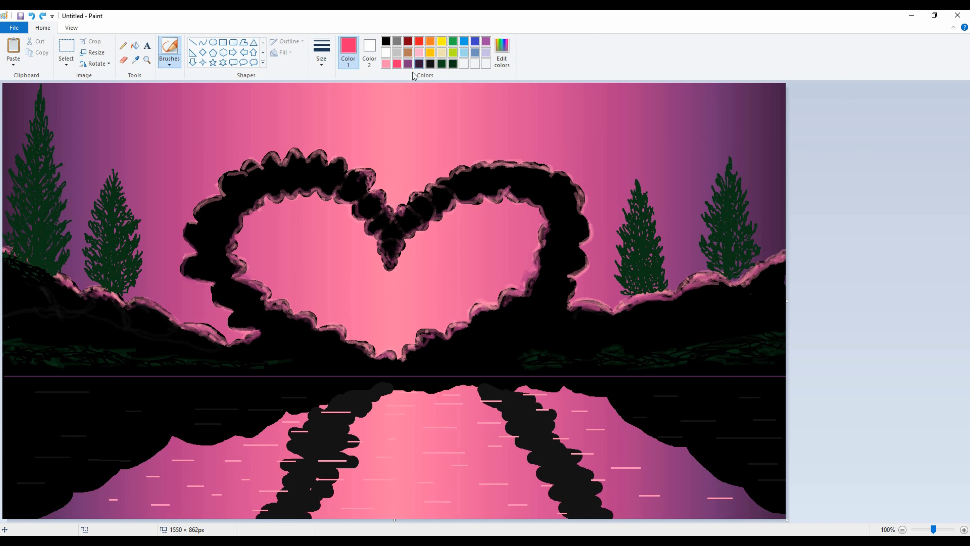
pyautogui.click(135, 60)
pyautogui.click(154, 101)
pyautogui.moveTo(4, 251)
pyautogui.mouseDown()
pyautogui.moveTo(69, 281)
pyautogui.moveTo(80, 292)
pyautogui.moveTo(35, 270)
pyautogui.moveTo(79, 296)
pyautogui.mouseUp()
pyautogui.click(386, 63)
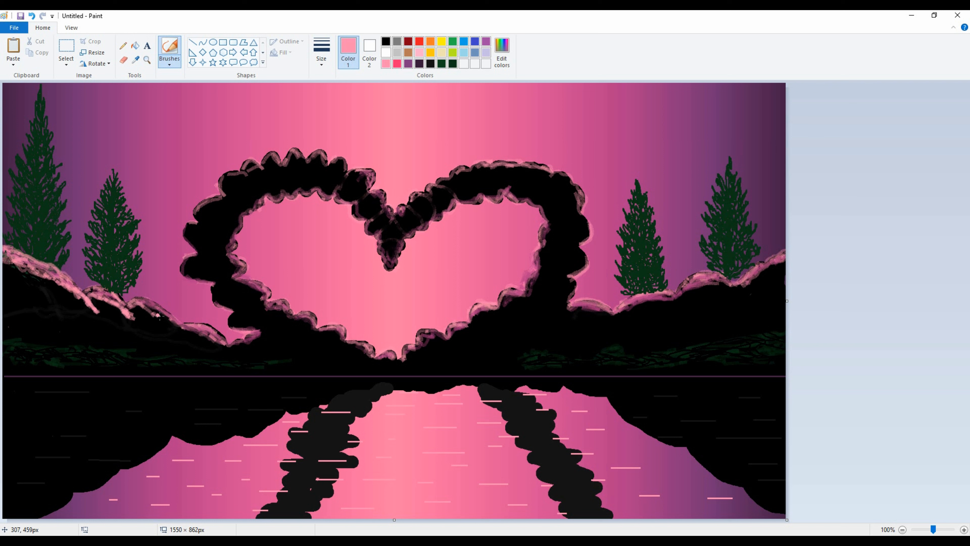
pyautogui.moveTo(187, 337); pyautogui.dragTo(225, 346)
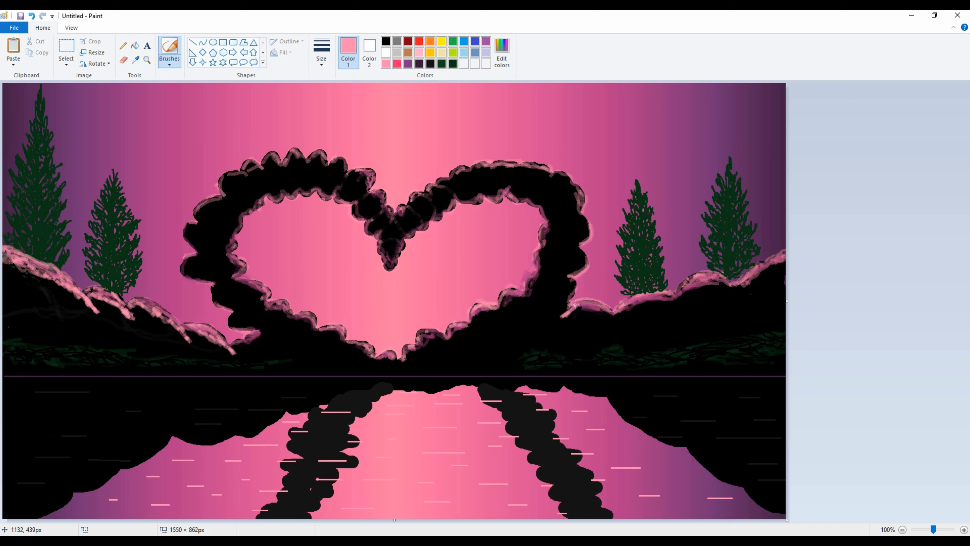
pyautogui.moveTo(618, 308)
pyautogui.mouseDown()
pyautogui.moveTo(680, 296)
pyautogui.moveTo(673, 320)
pyautogui.mouseUp()
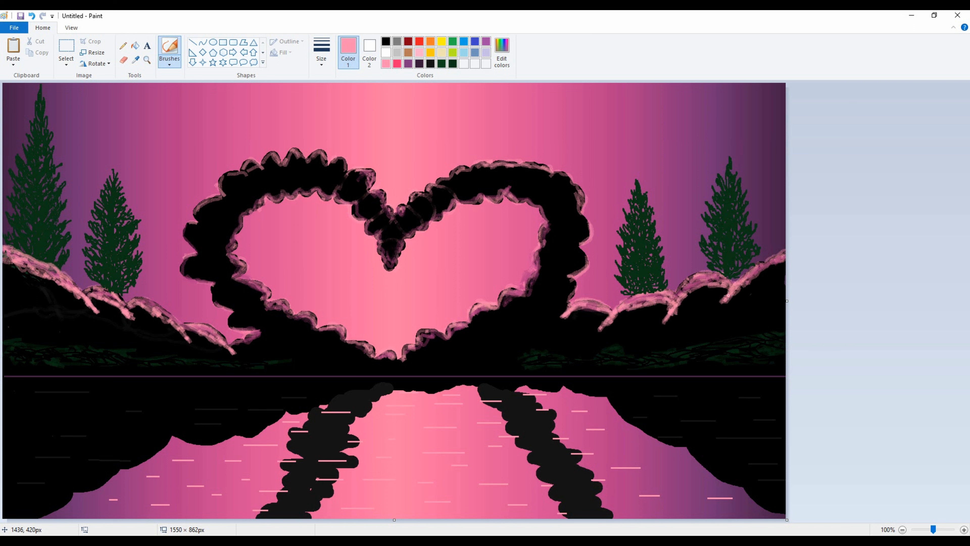
# - Break up the pink ridge highlights on both foliage masses with black brush texture
pyautogui.click(385, 43)
pyautogui.moveTo(23, 268); pyautogui.dragTo(76, 299)
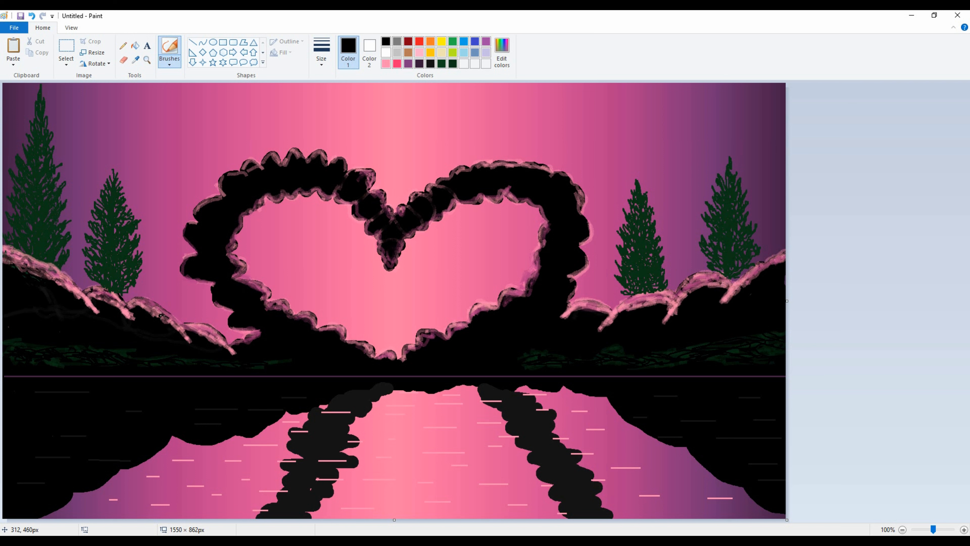
pyautogui.moveTo(618, 316); pyautogui.dragTo(785, 257)
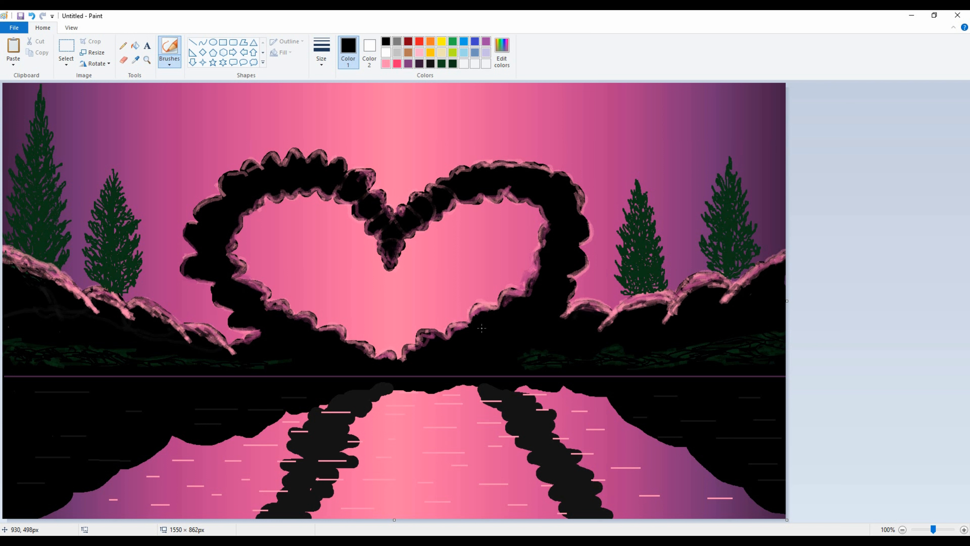
pyautogui.click(66, 64)
pyautogui.click(84, 87)
pyautogui.moveTo(3, 84); pyautogui.dragTo(721, 360)
pyautogui.moveTo(788, 376); pyautogui.dragTo(788, 376)
pyautogui.rightClick(674, 347)
pyautogui.click(694, 365)
pyautogui.rightClick(596, 282)
pyautogui.click(611, 312)
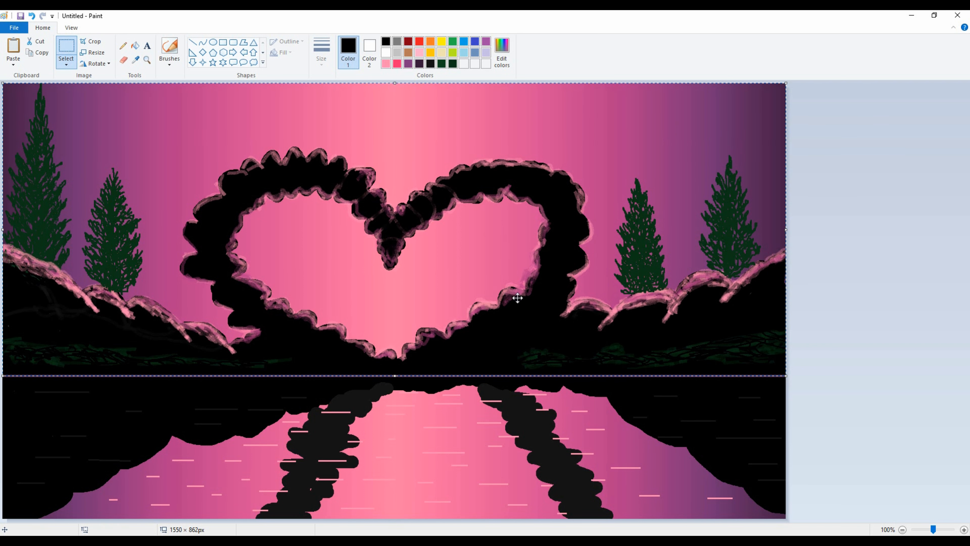
pyautogui.hotkey('ctrl', 'z')
# - Try to draw a white moon circle with solid fill above the heart's notch
pyautogui.click(386, 52)
pyautogui.click(213, 42)
pyautogui.click(288, 53)
pyautogui.click(292, 77)
pyautogui.moveTo(397, 158); pyautogui.dragTo(497, 58)
pyautogui.moveTo(457, 114); pyautogui.dragTo(424, 142)
pyautogui.hotkey('ctrl', 'z')
pyautogui.moveTo(385, 171); pyautogui.dragTo(460, 96)
pyautogui.moveTo(426, 136)
pyautogui.mouseDown()
pyautogui.moveTo(409, 148)
pyautogui.moveTo(487, 83)
pyautogui.moveTo(442, 111)
pyautogui.moveTo(421, 144)
pyautogui.mouseUp()
pyautogui.click(470, 126)
# - Try to shape a crescent by overlaying a sky-pink ellipse of about 142 × 130 px on the white circle and filling it pink
pyautogui.click(136, 59)
pyautogui.click(446, 140)
pyautogui.moveTo(374, 171); pyautogui.dragTo(373, 176)
pyautogui.moveTo(444, 109); pyautogui.dragTo(444, 110)
pyautogui.click(135, 46)
pyautogui.click(420, 126)
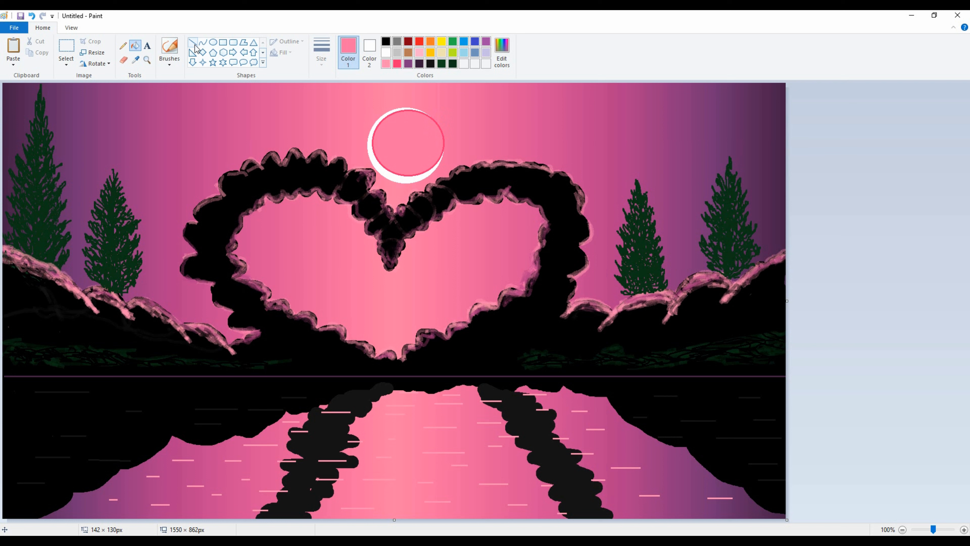
# - Try a smaller ellipse inside the moon, and undo the last moon changes
pyautogui.click(213, 42)
pyautogui.moveTo(389, 145)
pyautogui.mouseDown()
pyautogui.moveTo(511, 67)
pyautogui.moveTo(448, 87)
pyautogui.moveTo(416, 133)
pyautogui.mouseUp()
pyautogui.click(282, 53)
pyautogui.click(288, 65)
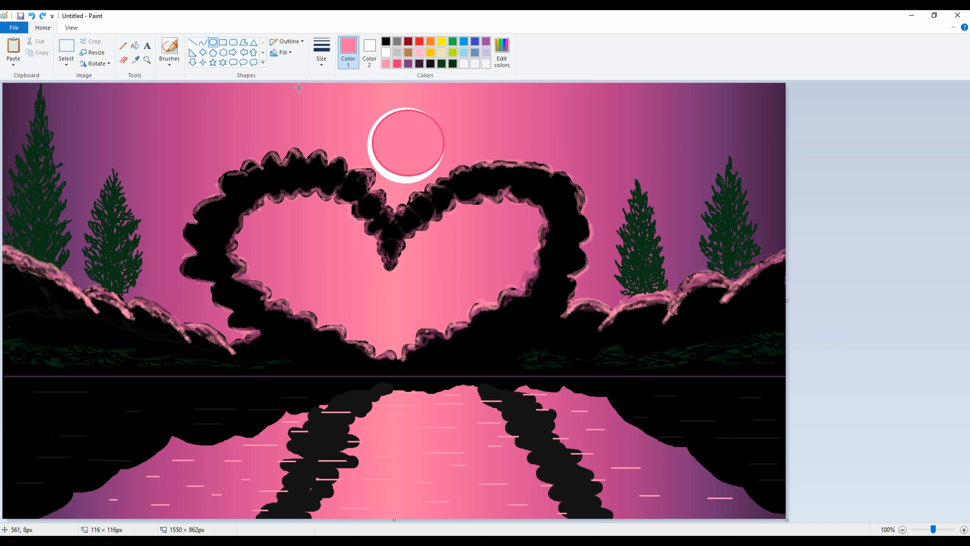
pyautogui.hotkey('ctrl', 'z')
pyautogui.hotkey('ctrl', 'z')
# - Try another ellipse in a colour sampled from the sky, and undo the remaining moon shapes
pyautogui.click(135, 60)
pyautogui.click(422, 109)
pyautogui.moveTo(395, 169); pyautogui.dragTo(470, 80)
pyautogui.moveTo(435, 116); pyautogui.dragTo(415, 127)
pyautogui.hotkey('ctrl', 'z')
pyautogui.hotkey('ctrl', 'z')
pyautogui.hotkey('ctrl', 'z')
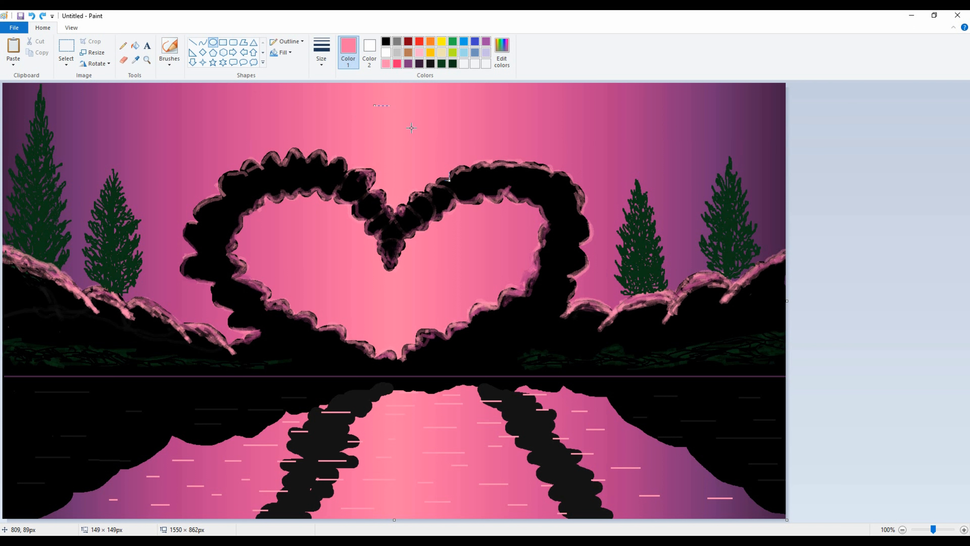
# - Draw a white circle with solid fill above the heart's notch as the moon
pyautogui.click(386, 53)
pyautogui.moveTo(386, 165); pyautogui.dragTo(458, 91)
pyautogui.moveTo(422, 126); pyautogui.dragTo(400, 143)
pyautogui.click(135, 46)
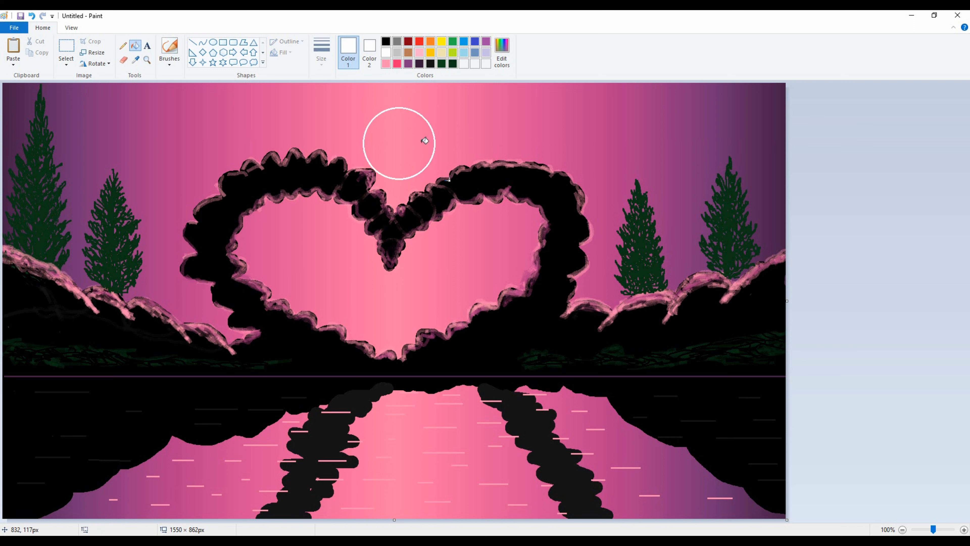
pyautogui.click(213, 44)
pyautogui.click(281, 53)
pyautogui.click(277, 79)
pyautogui.moveTo(368, 166)
pyautogui.mouseDown()
pyautogui.moveTo(407, 142)
pyautogui.moveTo(435, 95)
pyautogui.moveTo(409, 139)
pyautogui.mouseUp()
pyautogui.moveTo(432, 109); pyautogui.dragTo(434, 107)
pyautogui.click(449, 149)
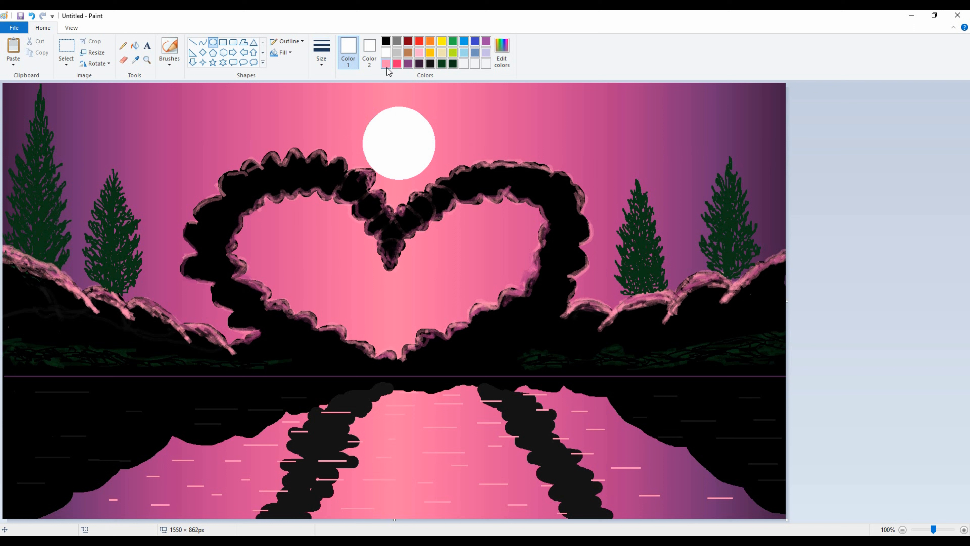
# - Overlay a sky-pink ellipse of about 125 × 131 px on the moon and fill it pink, leaving a white crescent
pyautogui.click(138, 60)
pyautogui.click(383, 105)
pyautogui.moveTo(371, 167)
pyautogui.mouseDown()
pyautogui.moveTo(412, 101)
pyautogui.moveTo(440, 101)
pyautogui.mouseUp()
pyautogui.moveTo(415, 135); pyautogui.dragTo(411, 142)
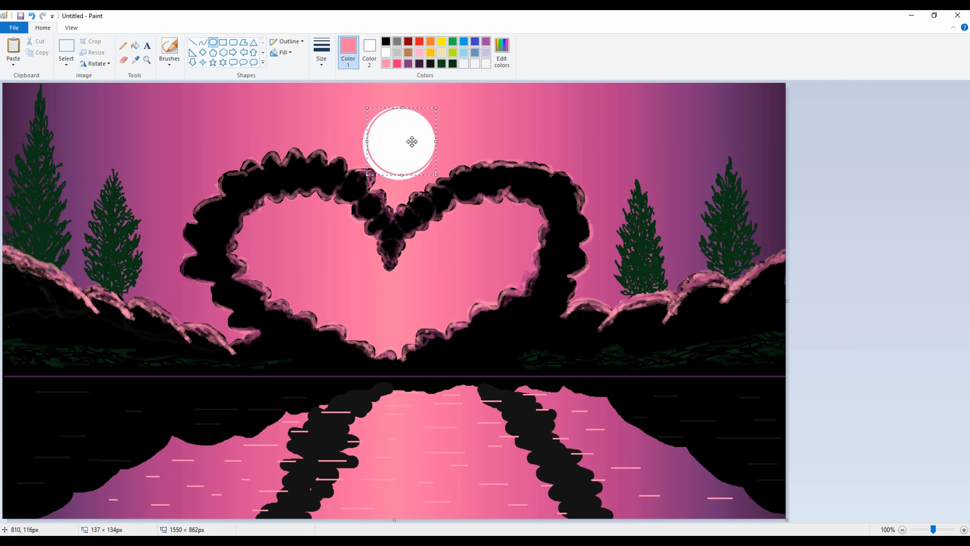
pyautogui.moveTo(367, 175); pyautogui.dragTo(373, 173)
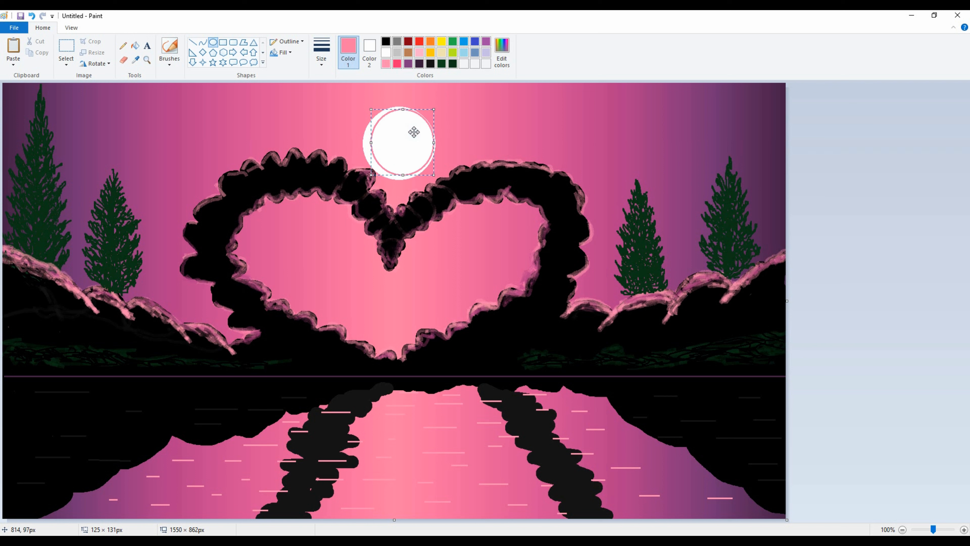
pyautogui.click(253, 115)
pyautogui.click(135, 45)
pyautogui.click(399, 126)
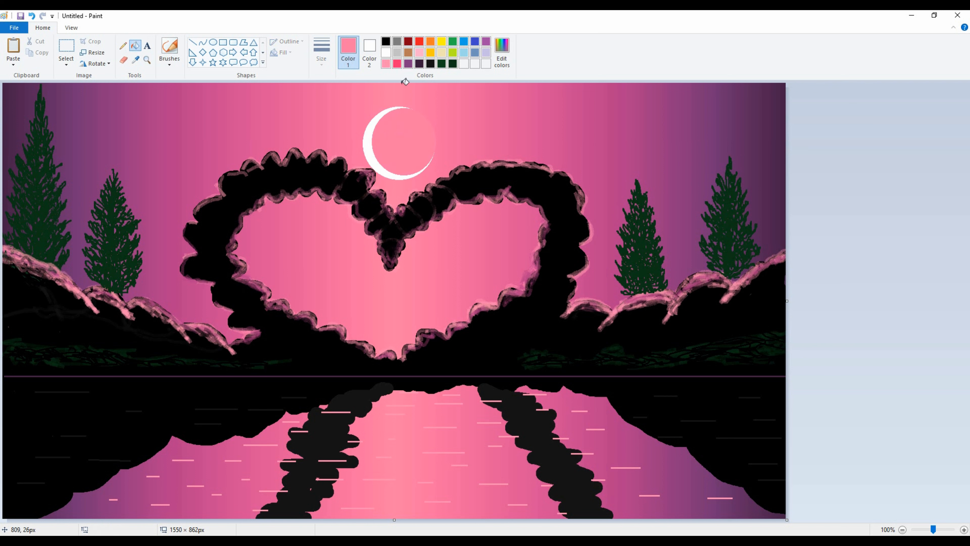
# - Texture the crescent's inner edge with speckled brush strokes in white and in pink sampled from the sky
pyautogui.click(169, 60)
pyautogui.click(232, 80)
pyautogui.click(386, 52)
pyautogui.moveTo(381, 140)
pyautogui.mouseDown()
pyautogui.moveTo(398, 168)
pyautogui.moveTo(390, 118)
pyautogui.moveTo(409, 161)
pyautogui.mouseUp()
pyautogui.click(135, 60)
pyautogui.click(419, 115)
pyautogui.moveTo(418, 160)
pyautogui.mouseDown()
pyautogui.moveTo(427, 134)
pyautogui.moveTo(392, 150)
pyautogui.moveTo(396, 137)
pyautogui.moveTo(406, 154)
pyautogui.moveTo(382, 160)
pyautogui.moveTo(376, 116)
pyautogui.moveTo(372, 153)
pyautogui.moveTo(374, 135)
pyautogui.moveTo(407, 131)
pyautogui.moveTo(408, 160)
pyautogui.moveTo(390, 138)
pyautogui.moveTo(414, 168)
pyautogui.mouseUp()
pyautogui.click(386, 52)
pyautogui.click(135, 59)
pyautogui.click(416, 119)
pyautogui.moveTo(393, 115)
pyautogui.mouseDown()
pyautogui.moveTo(385, 150)
pyautogui.moveTo(408, 125)
pyautogui.moveTo(394, 157)
pyautogui.moveTo(379, 130)
pyautogui.moveTo(421, 134)
pyautogui.moveTo(405, 122)
pyautogui.moveTo(402, 160)
pyautogui.moveTo(416, 160)
pyautogui.moveTo(423, 138)
pyautogui.moveTo(404, 116)
pyautogui.moveTo(426, 130)
pyautogui.moveTo(413, 151)
pyautogui.moveTo(394, 133)
pyautogui.moveTo(418, 154)
pyautogui.moveTo(384, 131)
pyautogui.mouseUp()
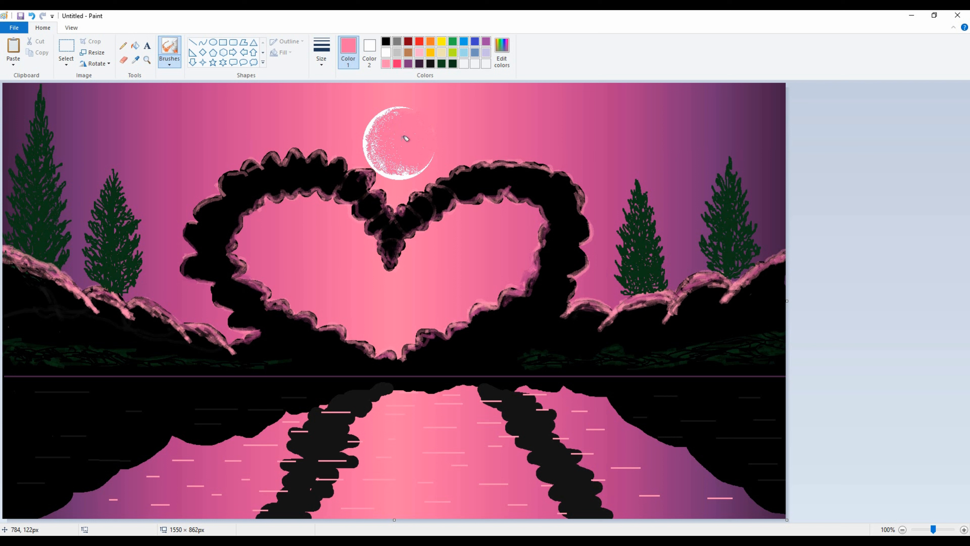
# - Brush thin white highlights along the heart's top outer edges and around its inner edges
pyautogui.click(169, 64)
pyautogui.click(231, 100)
pyautogui.moveTo(348, 171); pyautogui.dragTo(332, 163)
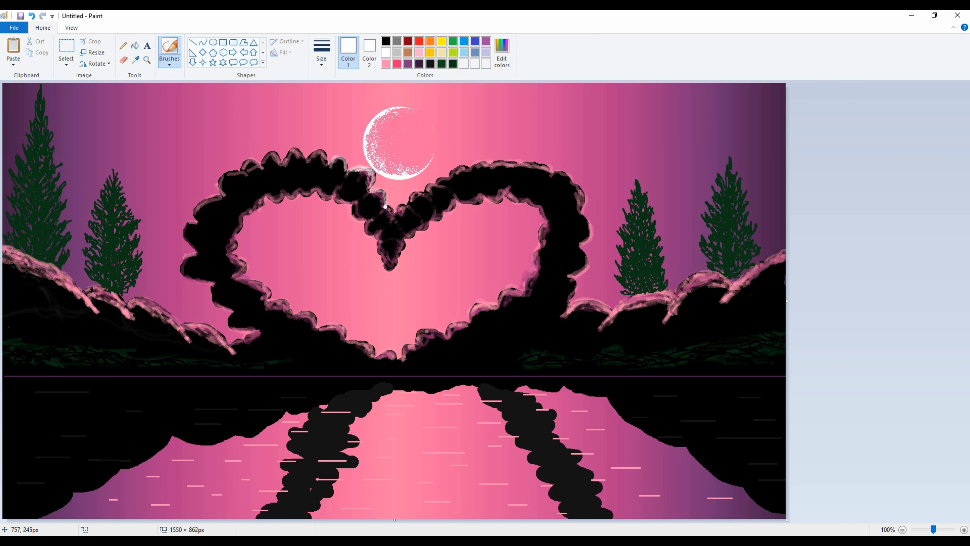
pyautogui.moveTo(451, 172); pyautogui.dragTo(518, 165)
pyautogui.moveTo(309, 156); pyautogui.dragTo(257, 164)
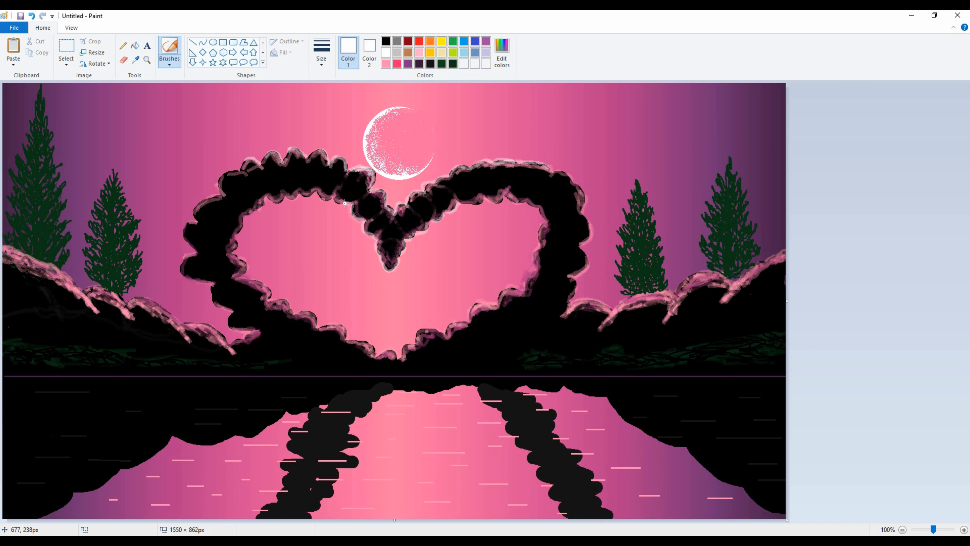
pyautogui.moveTo(250, 214); pyautogui.dragTo(236, 234)
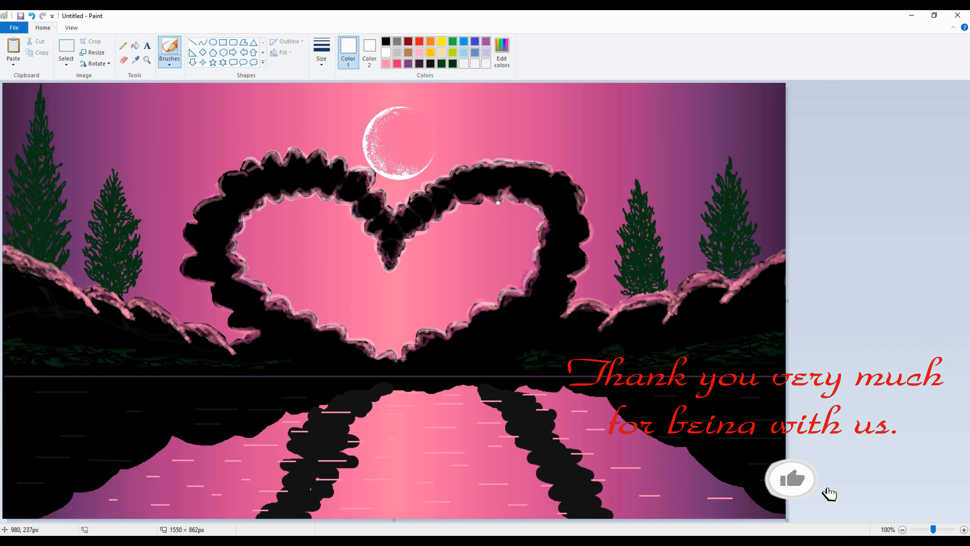
# - Dot small white pencil stars across the sky around the trees, the moon and inside the heart
pyautogui.click(123, 45)
pyautogui.click(100, 99)
pyautogui.click(77, 176)
pyautogui.click(169, 243)
pyautogui.click(206, 160)
pyautogui.click(563, 102)
pyautogui.click(707, 103)
pyautogui.click(784, 185)
pyautogui.click(345, 100)
pyautogui.click(294, 248)
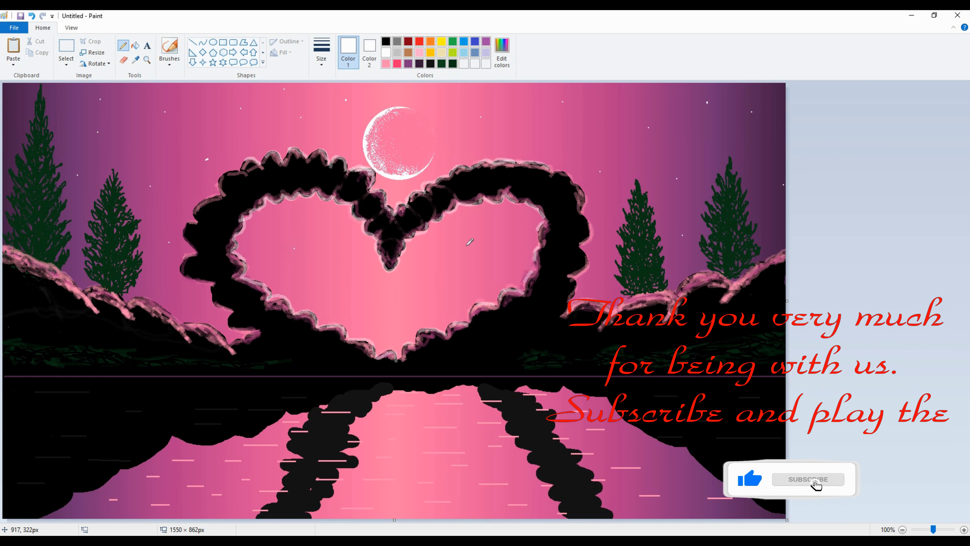